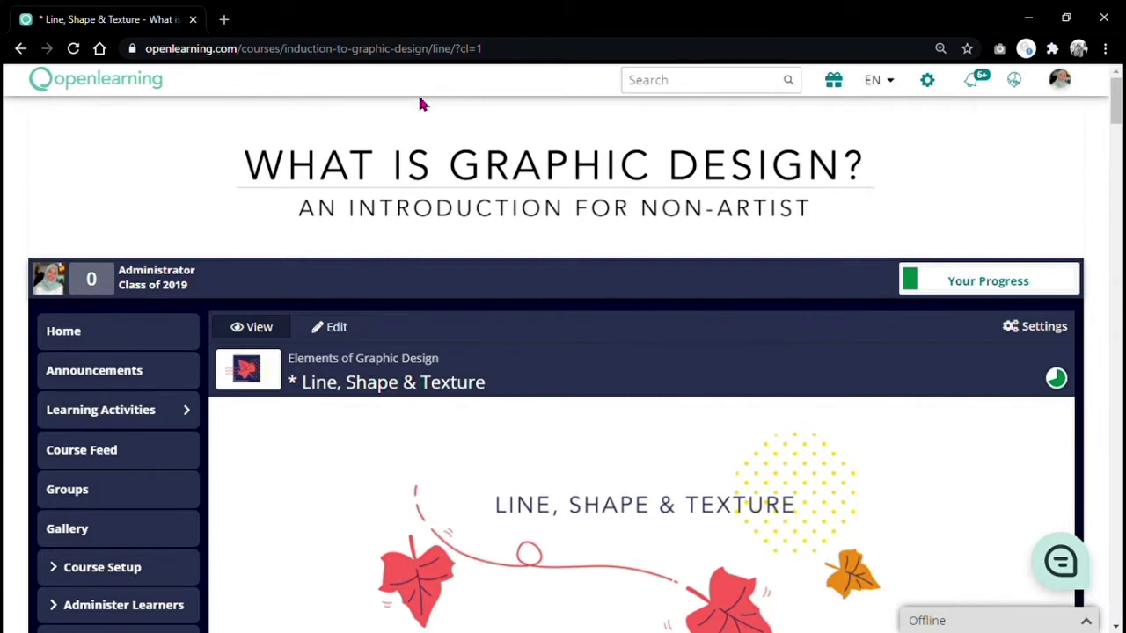
Open the Line, Shape & Texture page for editing and view the share settings of its Share Your Thoughts post widget.
scroll(421, 104, down, 2)
scroll(421, 104, down, 5)
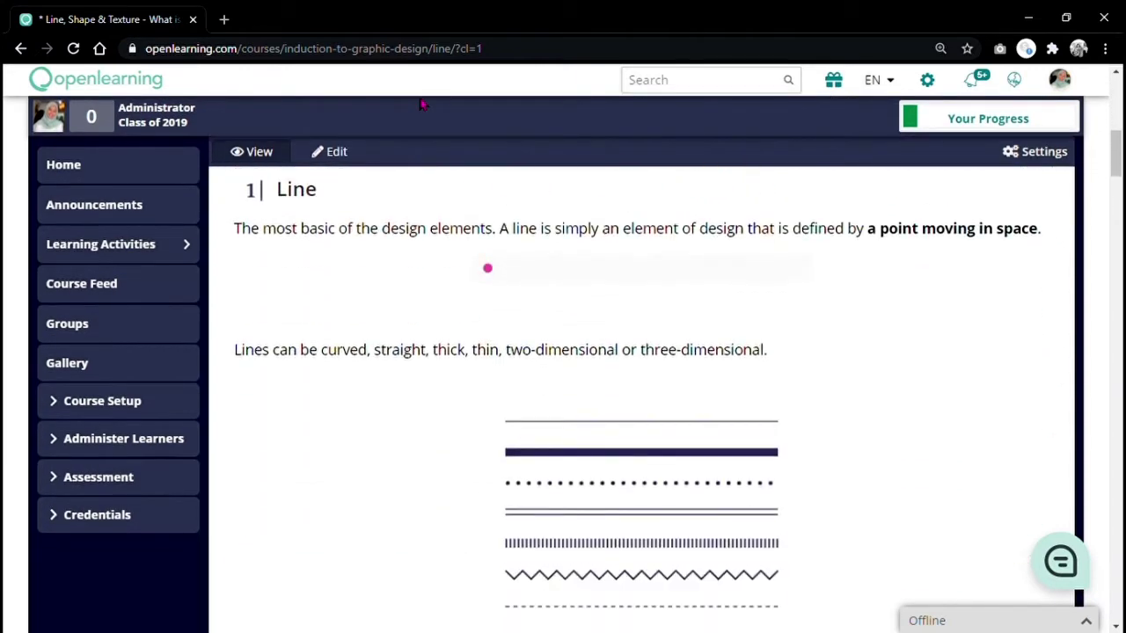
scroll(421, 103, down, 3)
scroll(420, 104, down, 10)
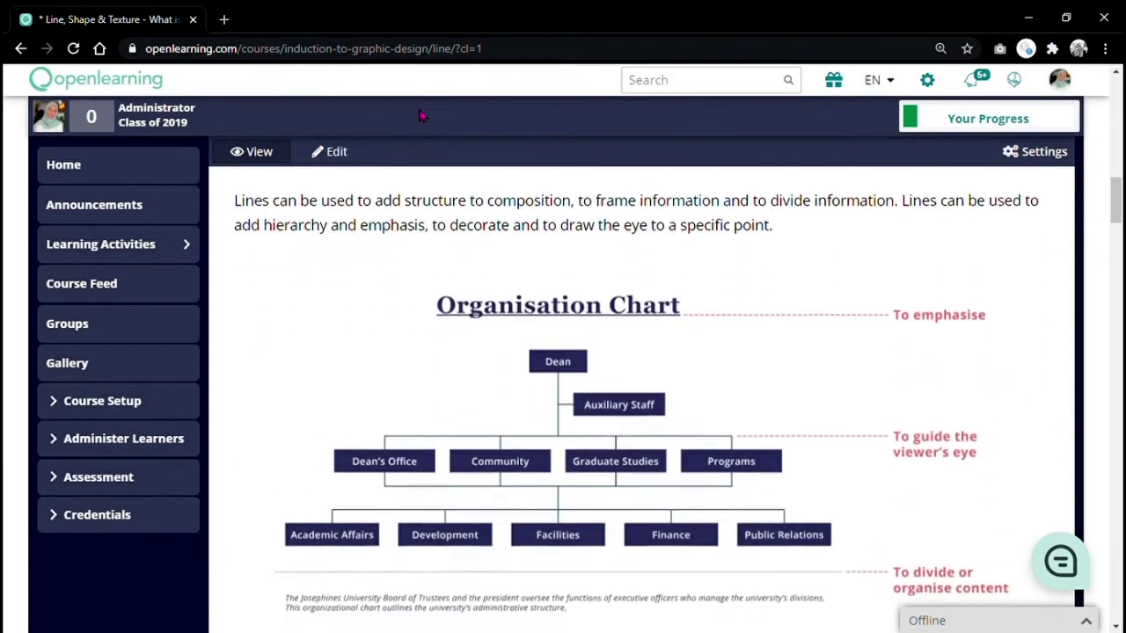
scroll(421, 117, down, 12)
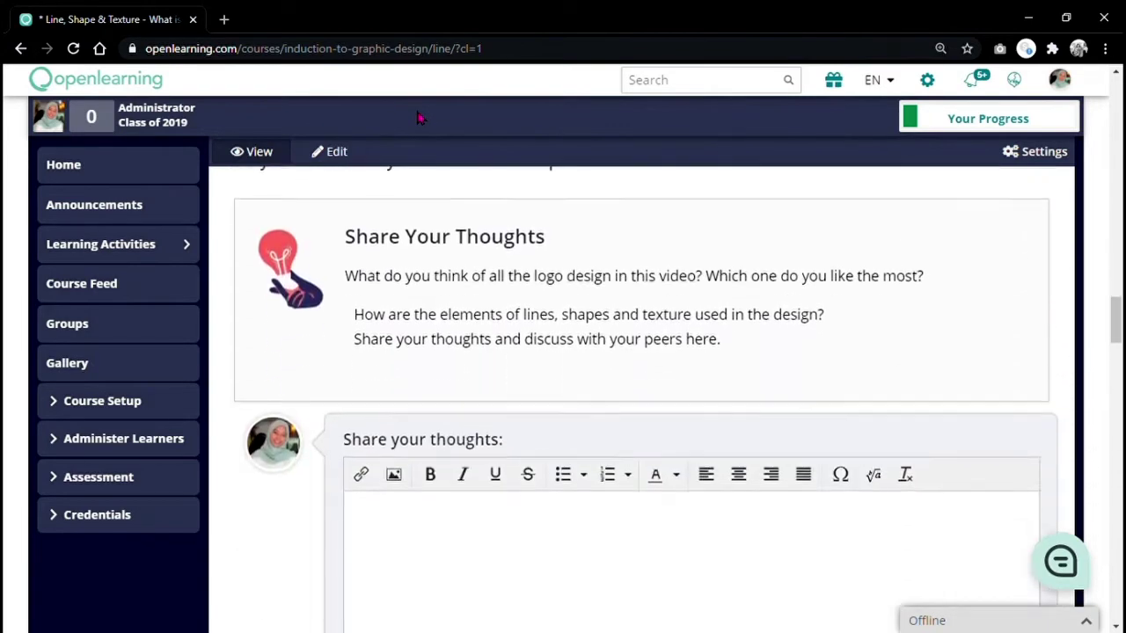
scroll(482, 280, up, 3)
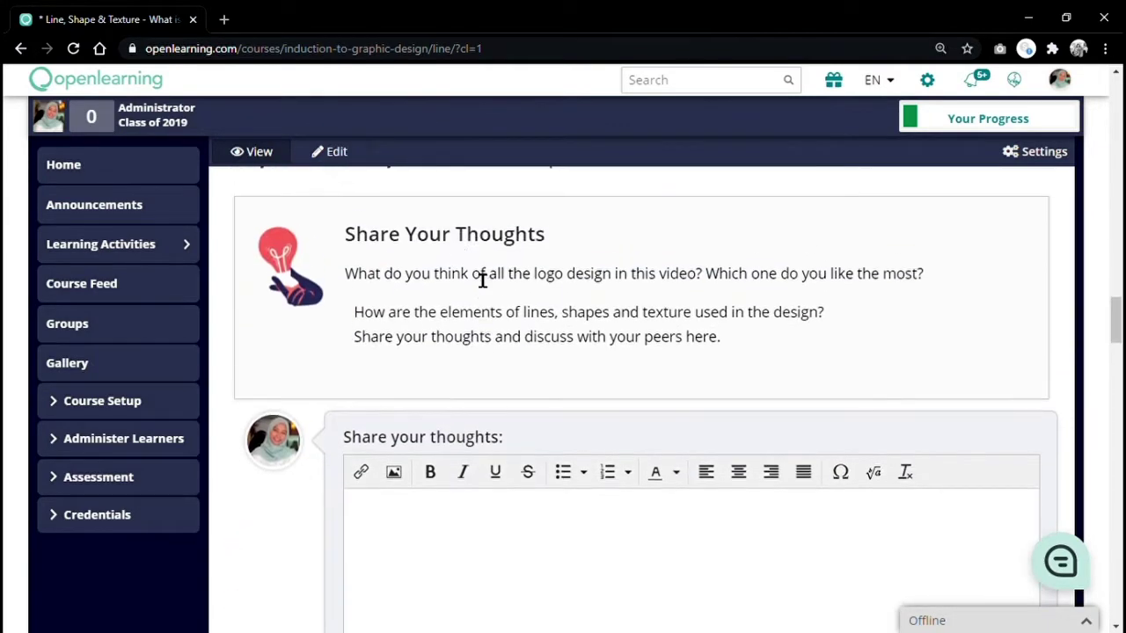
click(339, 154)
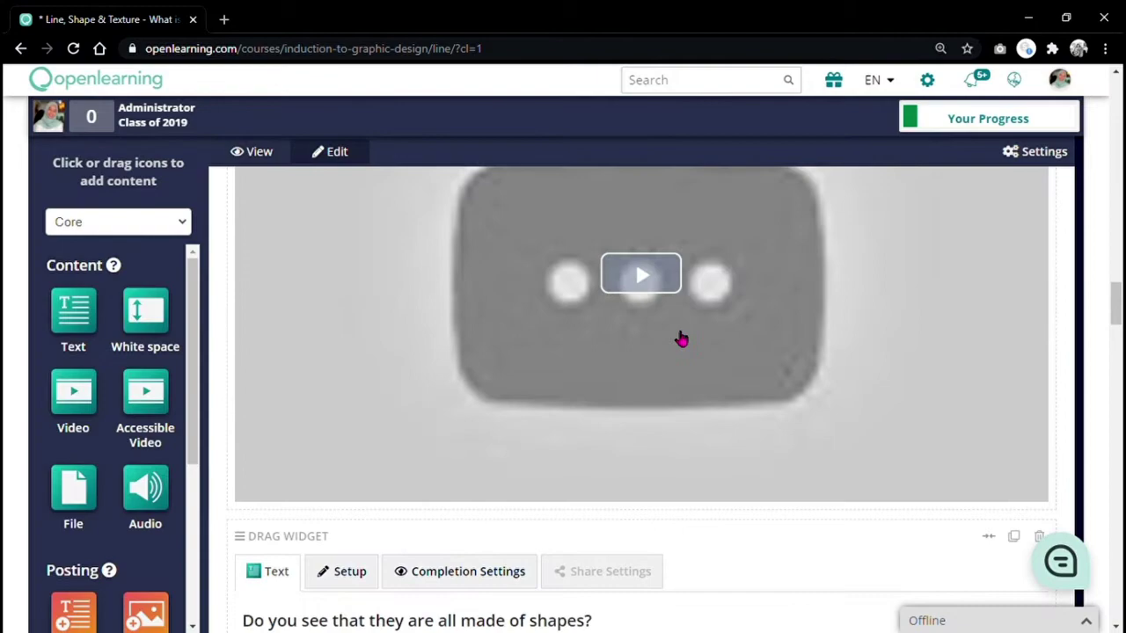
scroll(669, 330, down, 3)
scroll(649, 322, down, 5)
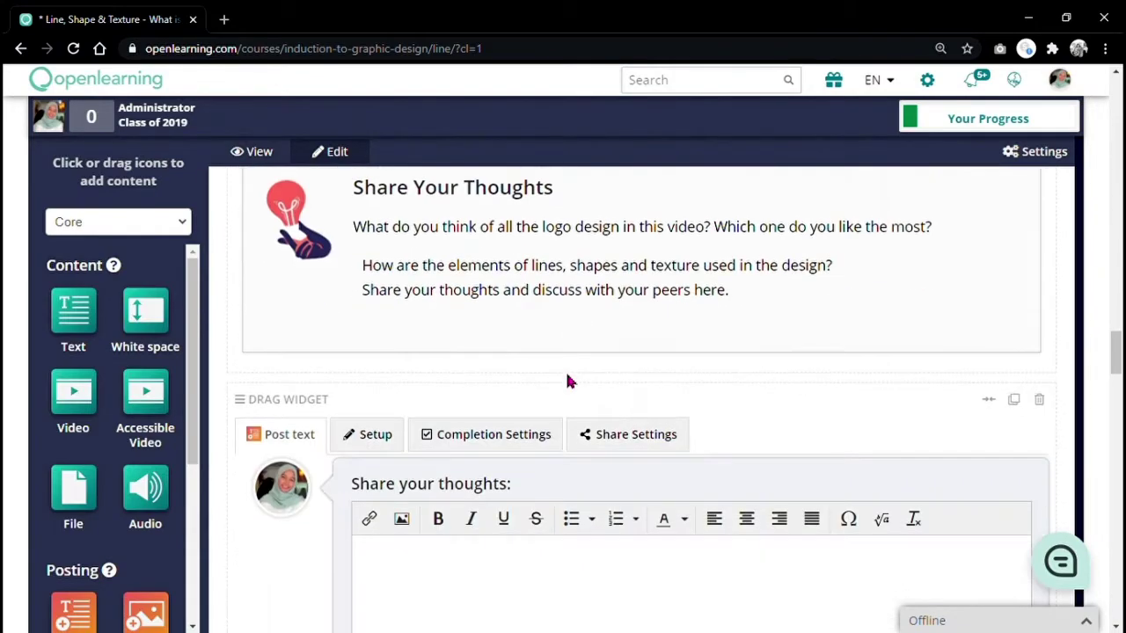
click(618, 435)
scroll(616, 446, down, 5)
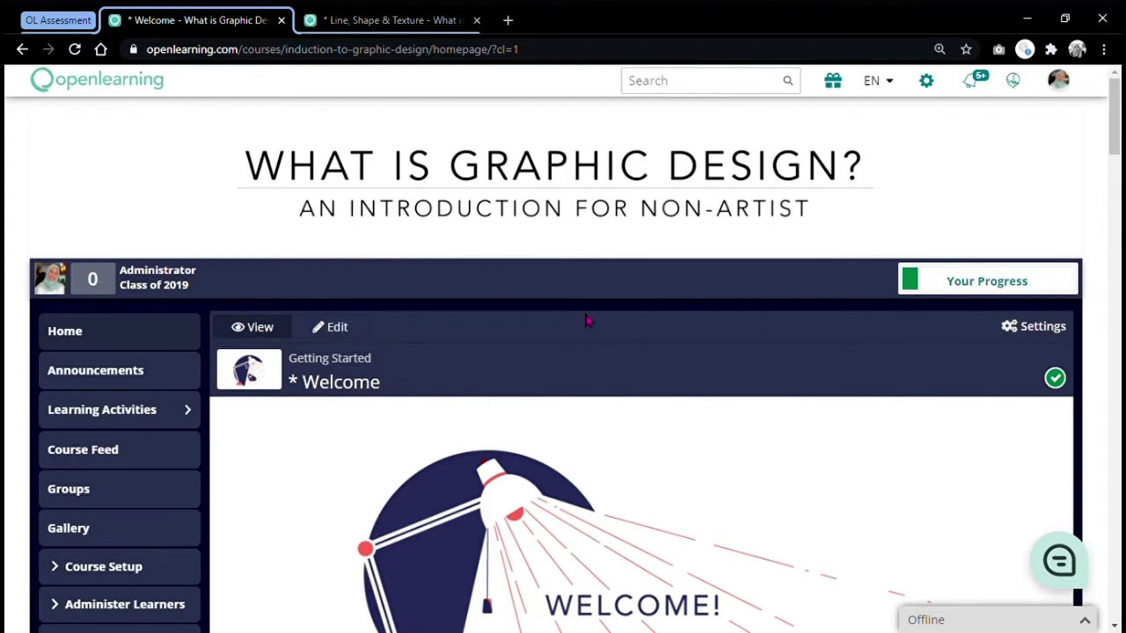
Look through the Course Setup options of the graphic design course and collapse them again.
scroll(572, 314, down, 1)
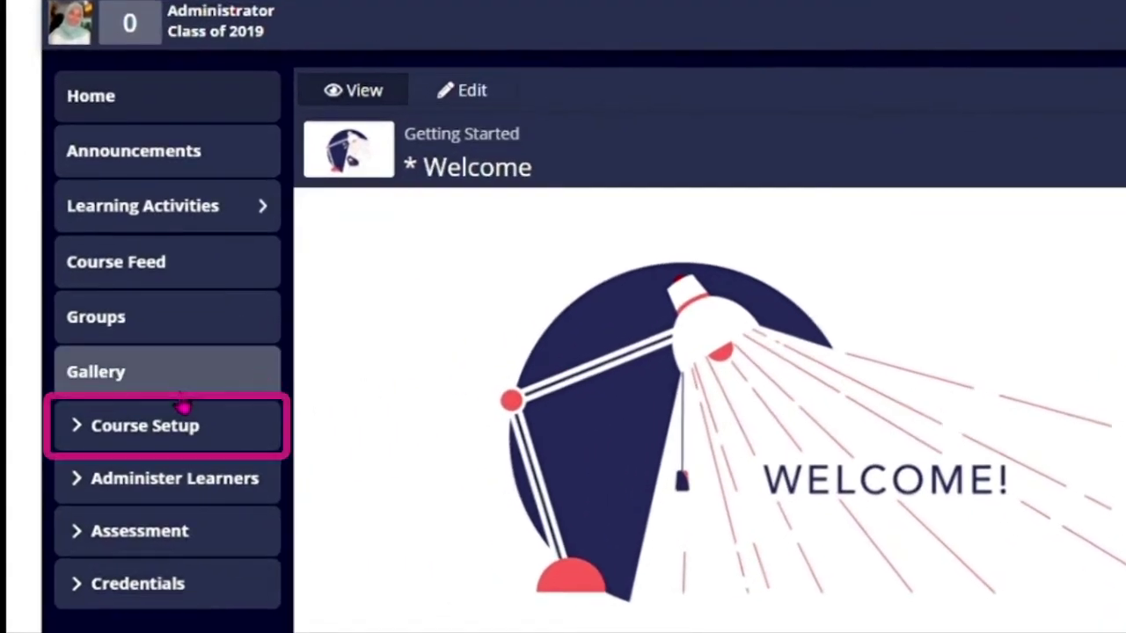
click(135, 491)
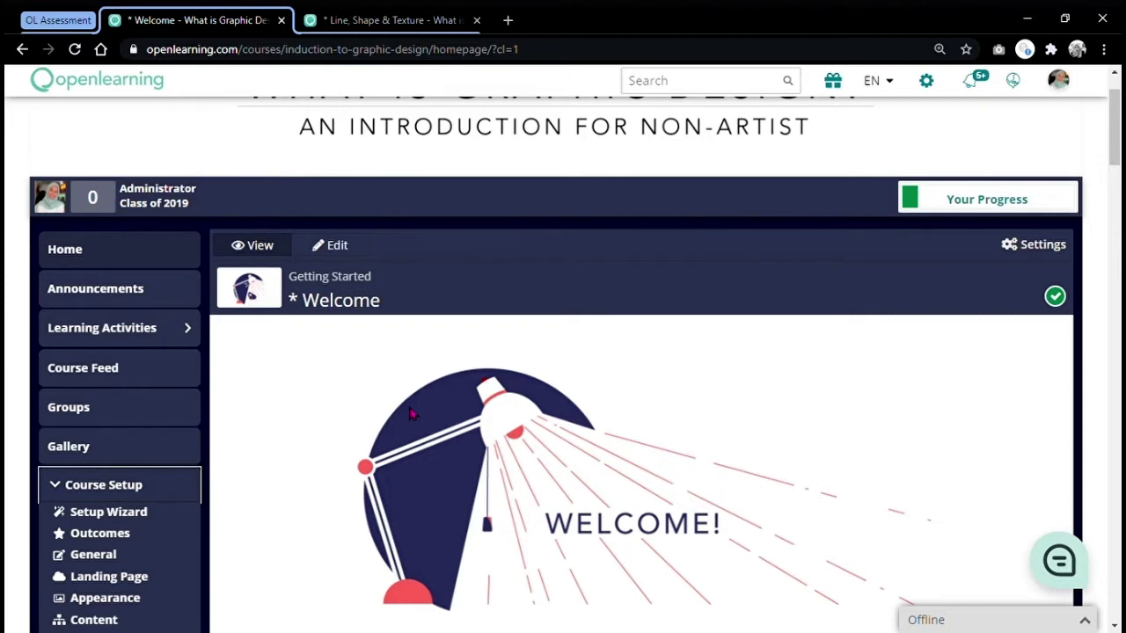
click(164, 490)
scroll(349, 397, down, 1)
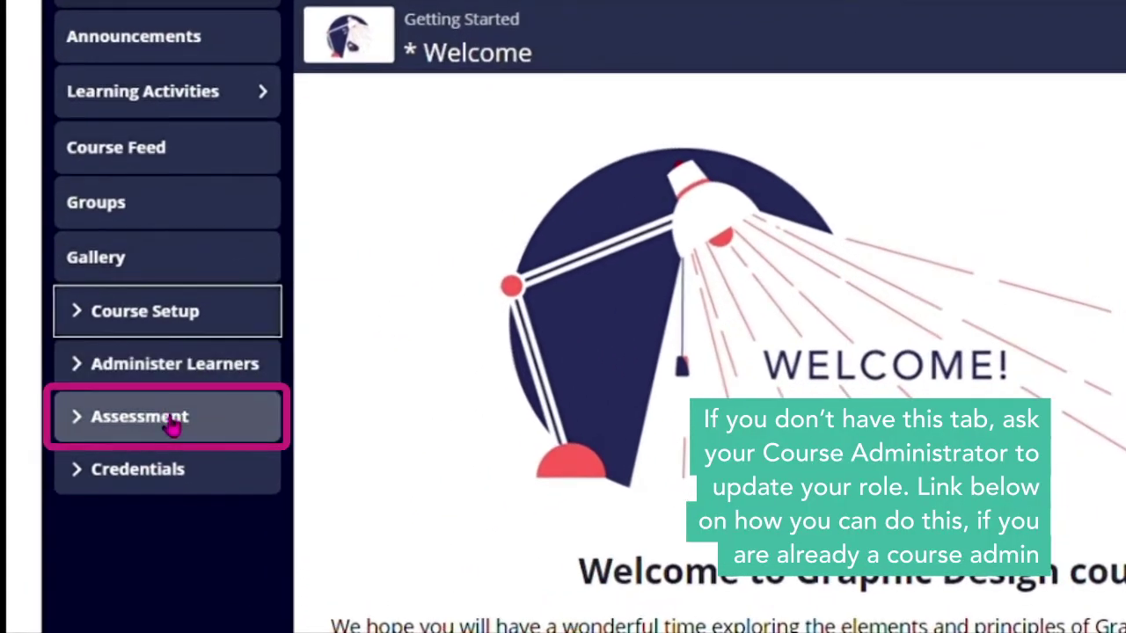
Open the course's assessment report design and add a new report.
click(123, 483)
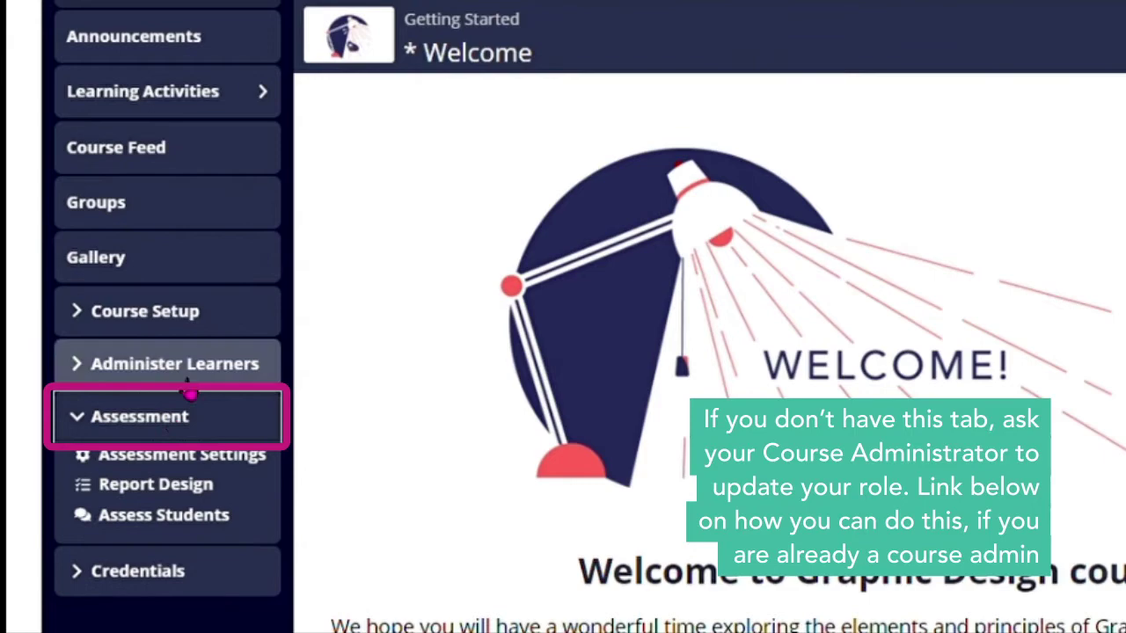
click(149, 487)
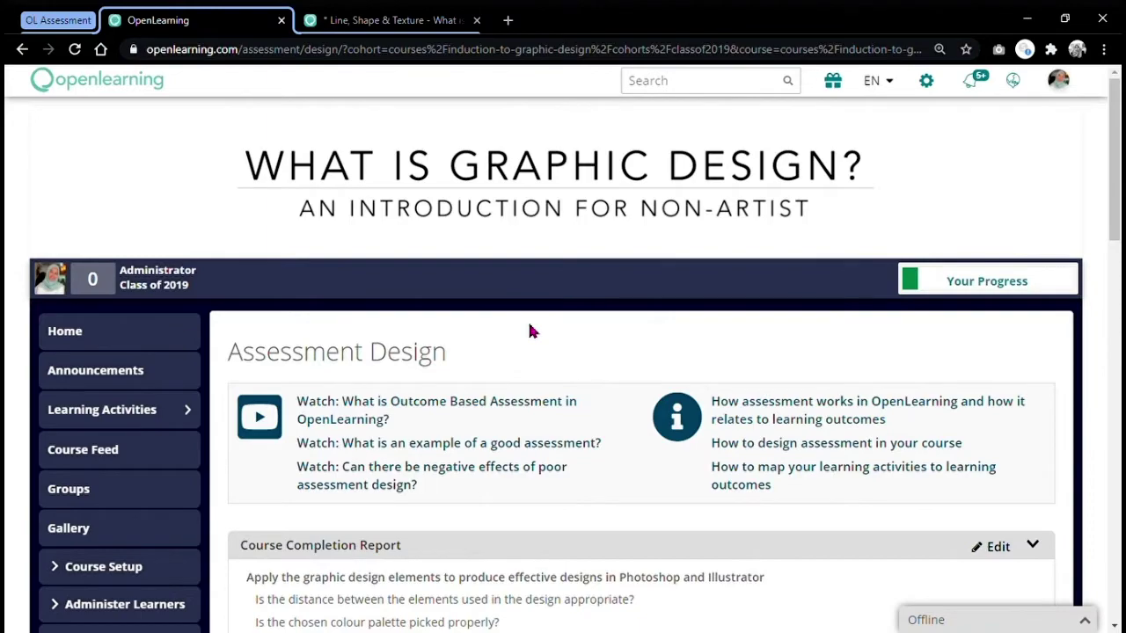
scroll(530, 331, down, 10)
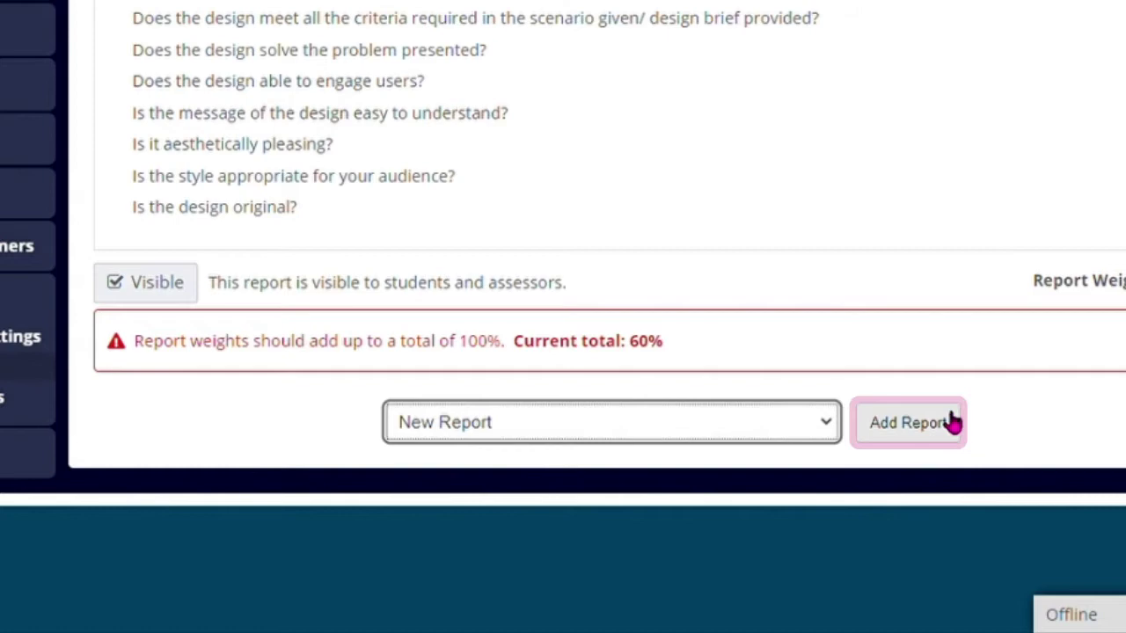
click(901, 436)
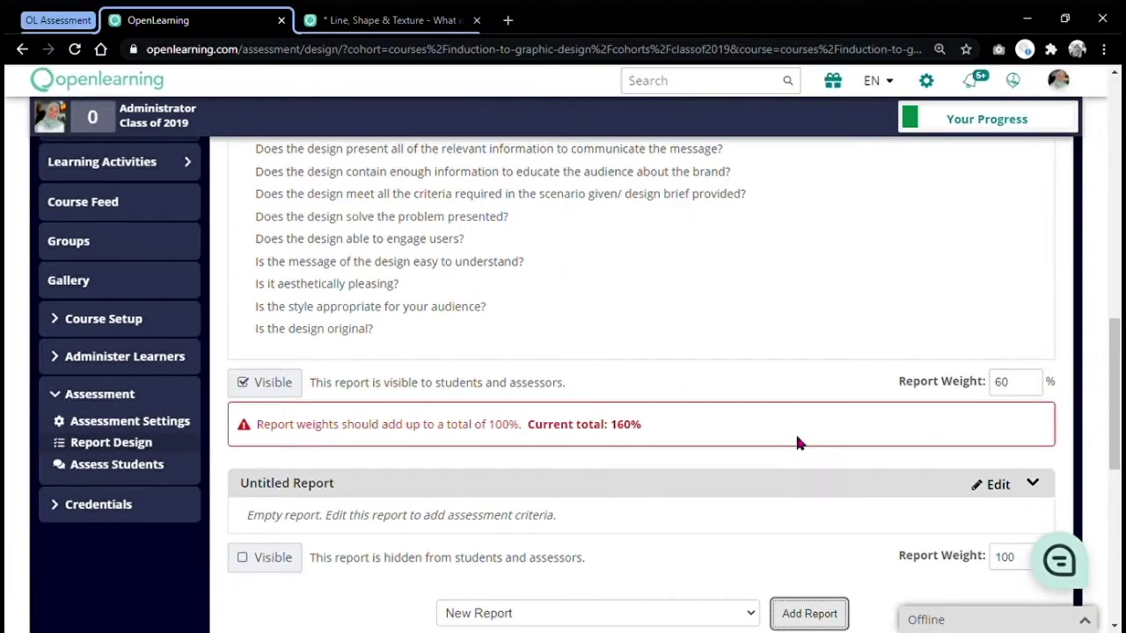
Set the weight of the untitled report to 20%.
scroll(797, 440, down, 1)
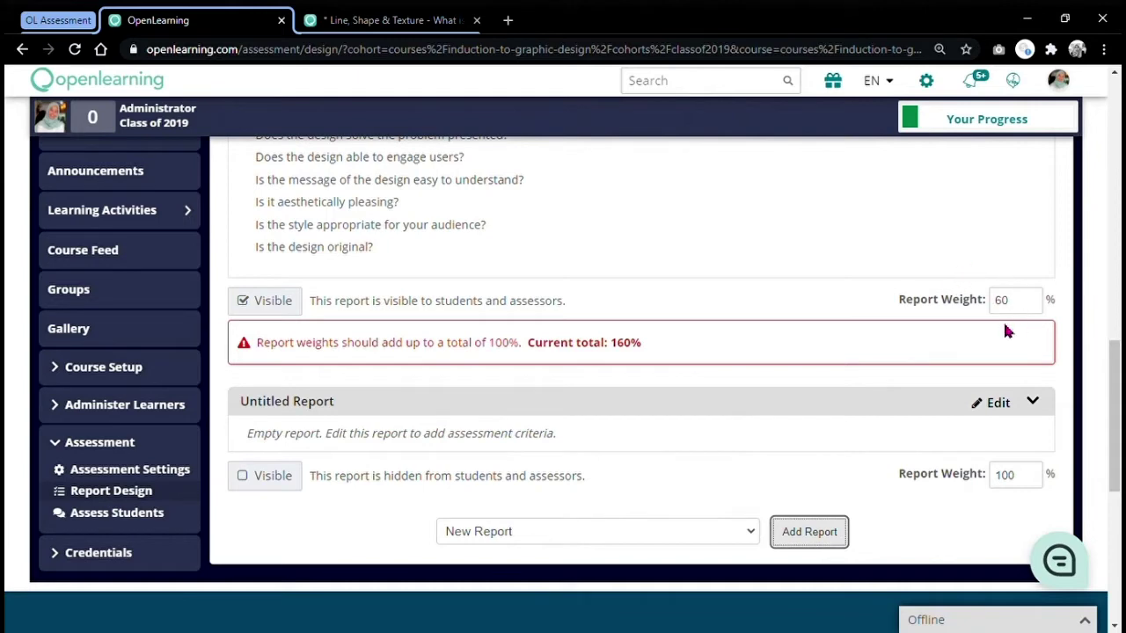
click(1025, 483)
text(20)
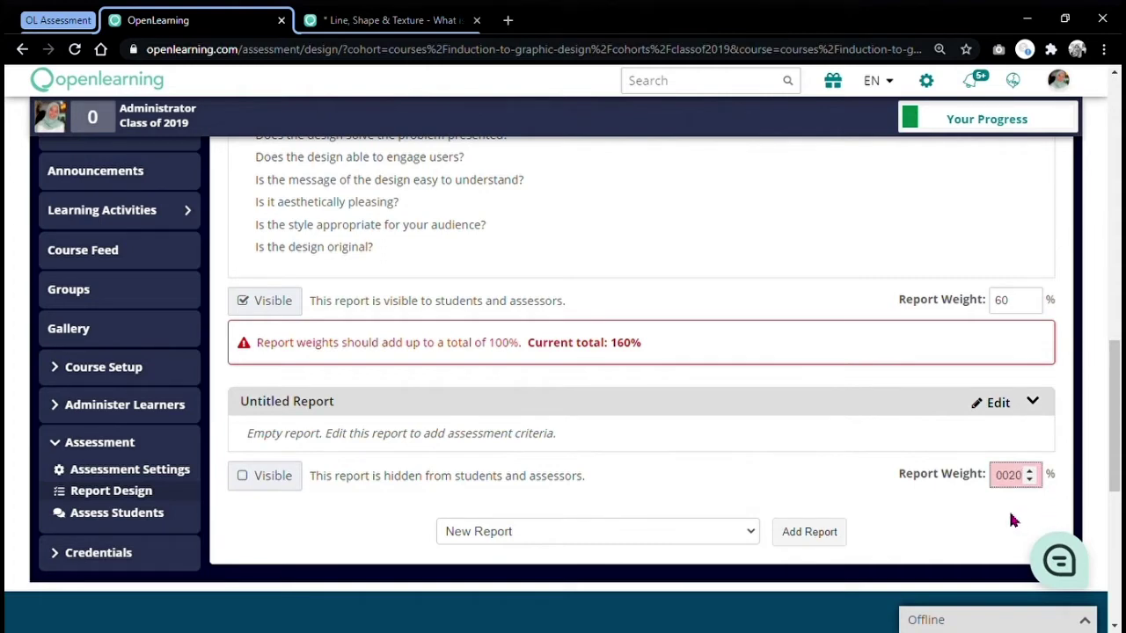
key(ctrl+a)
text(20)
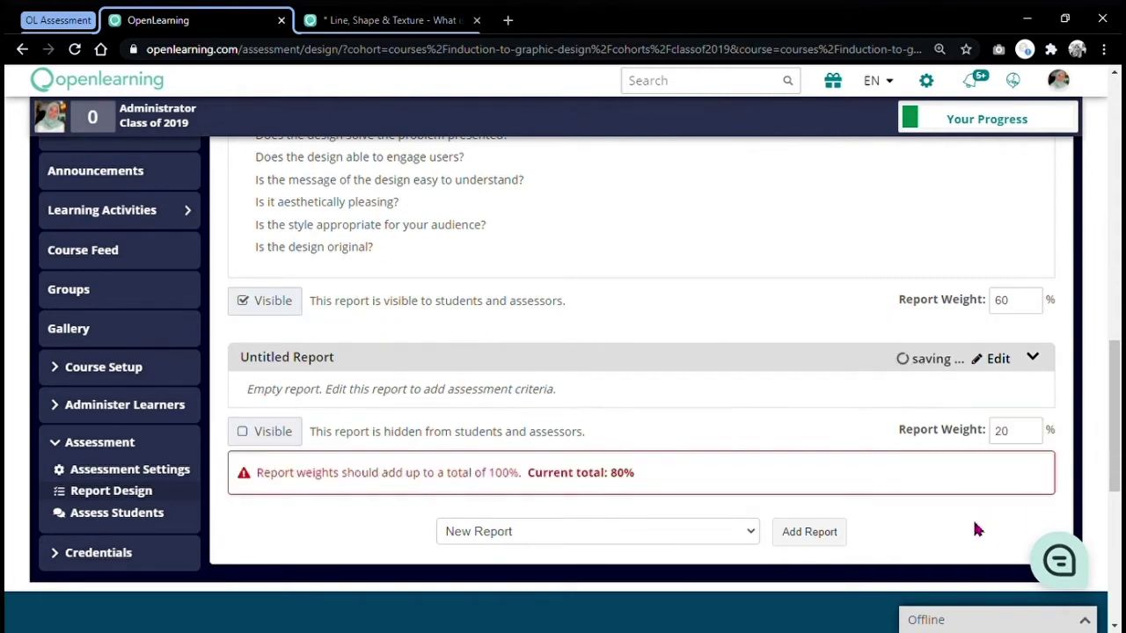
Open the untitled report for editing, title it "Assignment 1 Task" and set its total score to 10.
scroll(972, 519, down, 1)
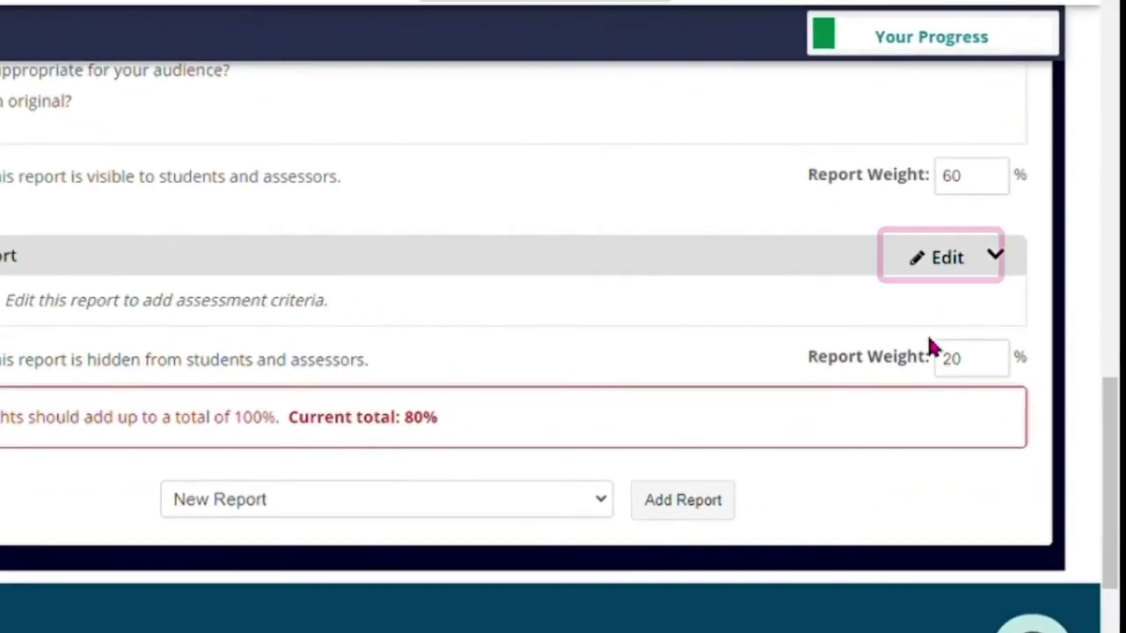
click(956, 264)
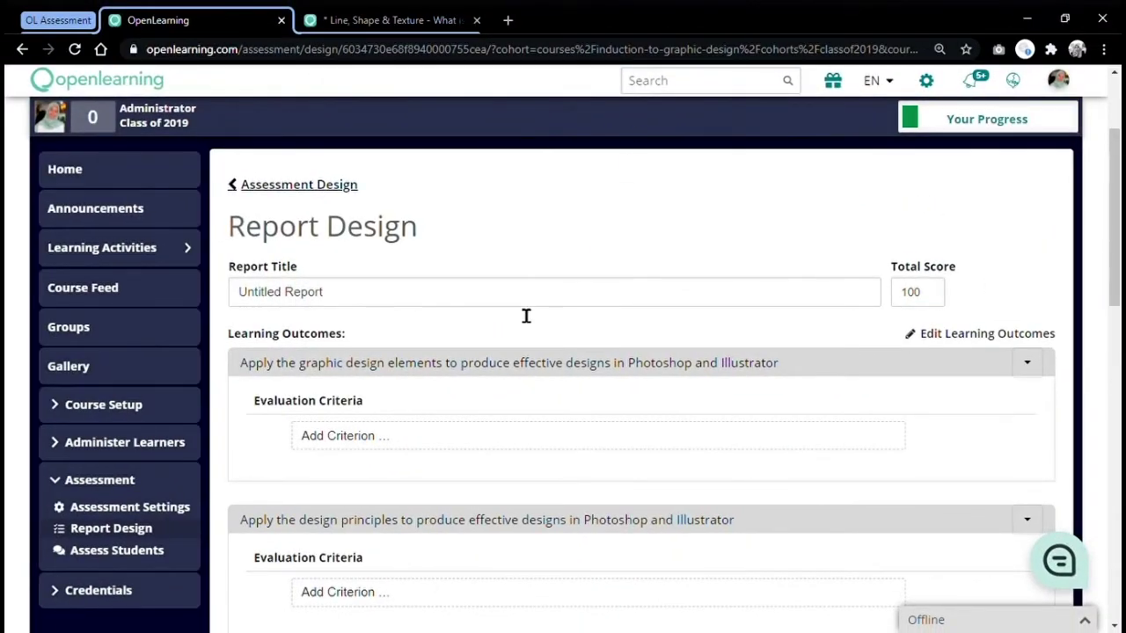
drag(405, 296, 211, 291)
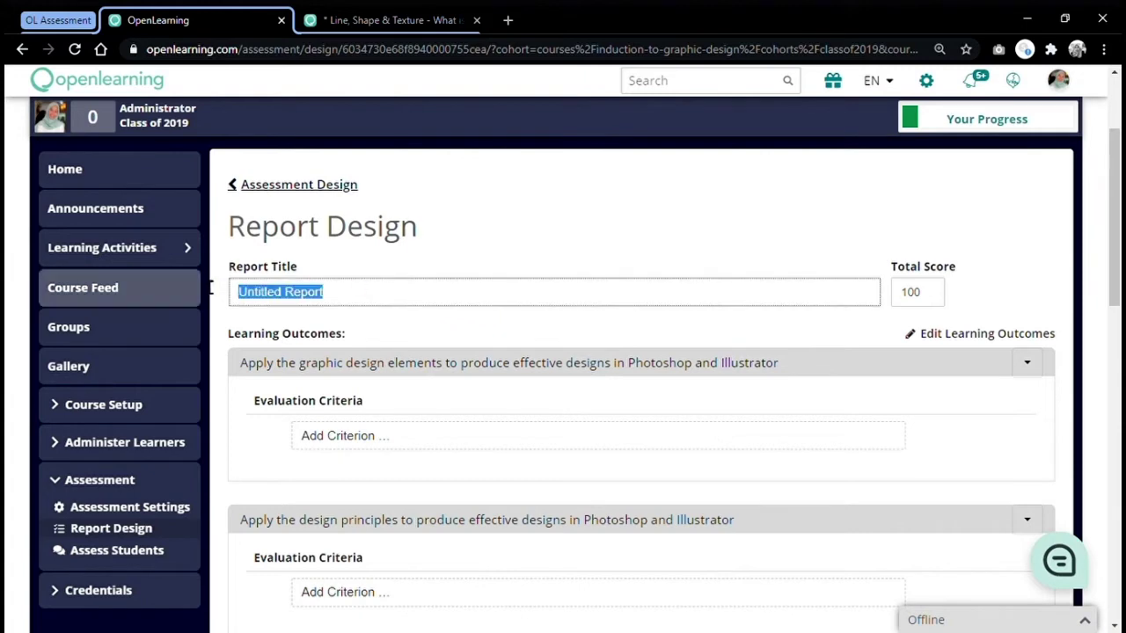
text(Assignme)
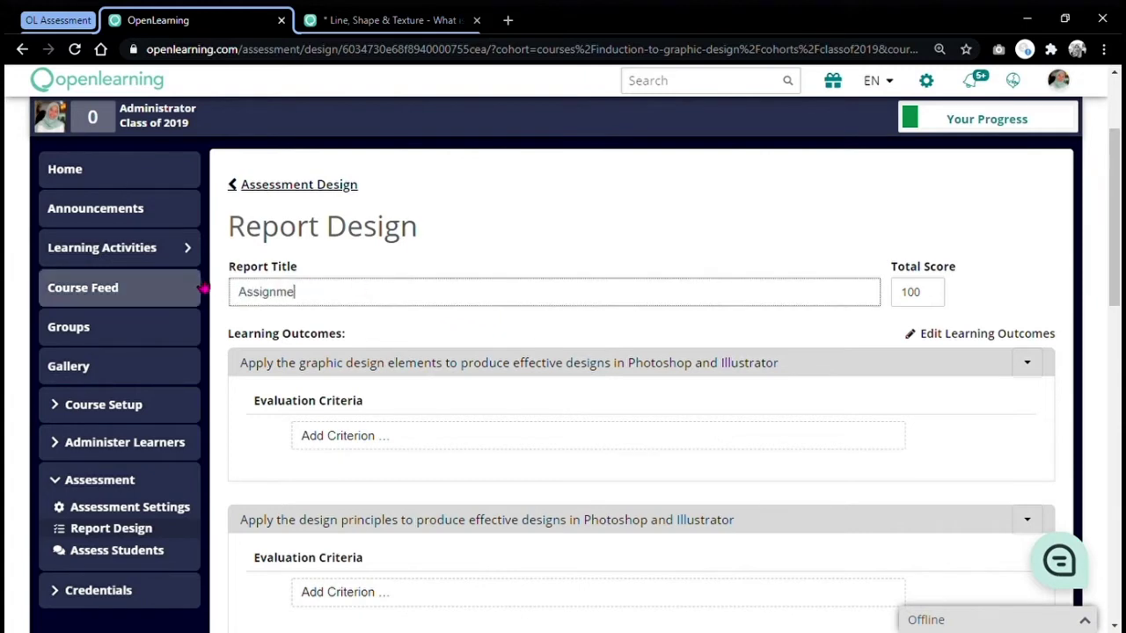
text(nt 1 Task)
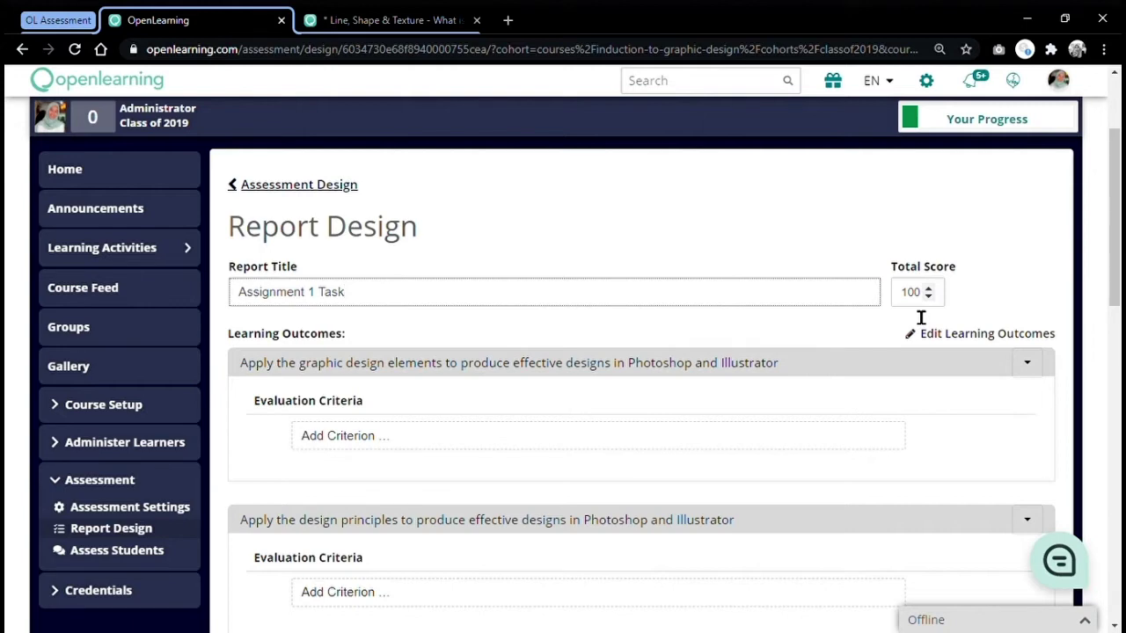
double_click(920, 292)
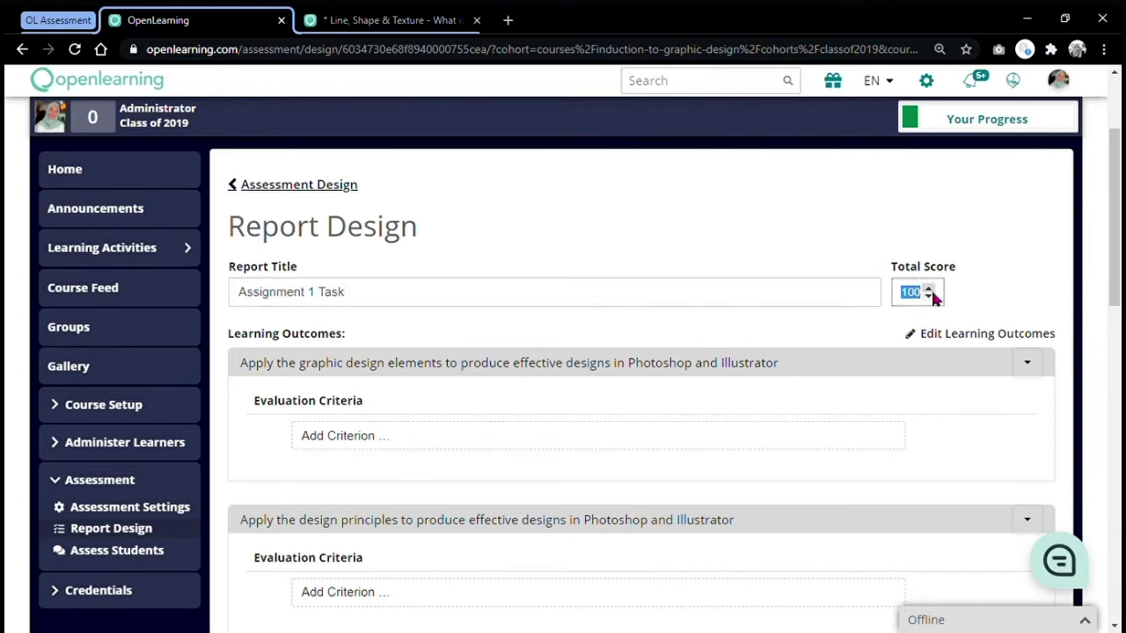
text(10)
click(987, 278)
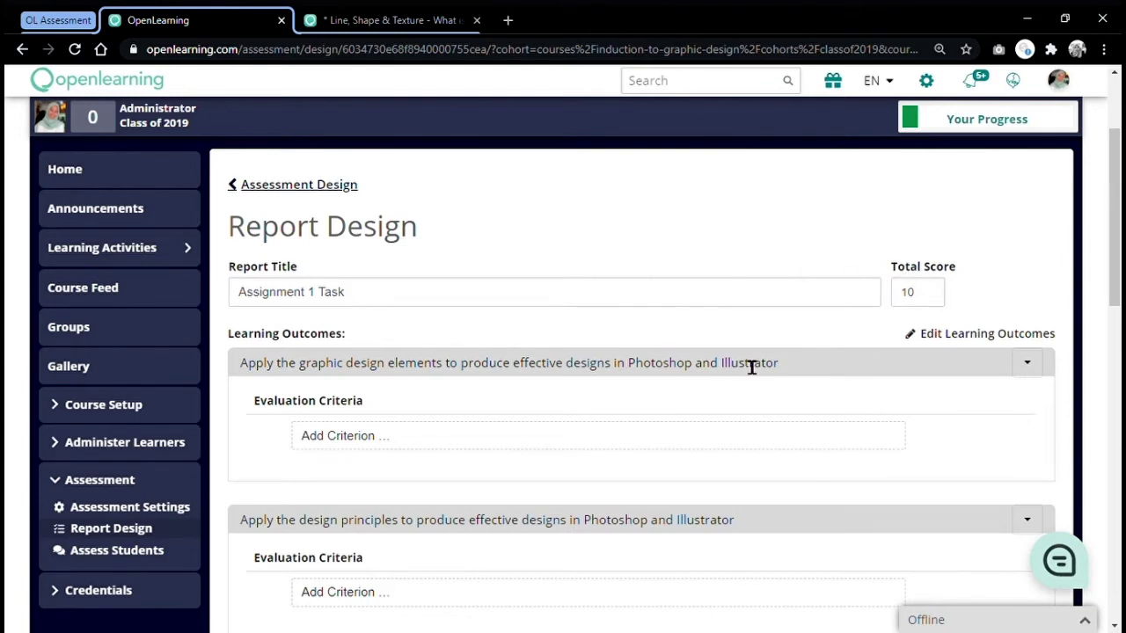
Add the criterion "Is there enough contrast between elements?" under the learning outcome about applying the design principles.
scroll(698, 432, down, 2)
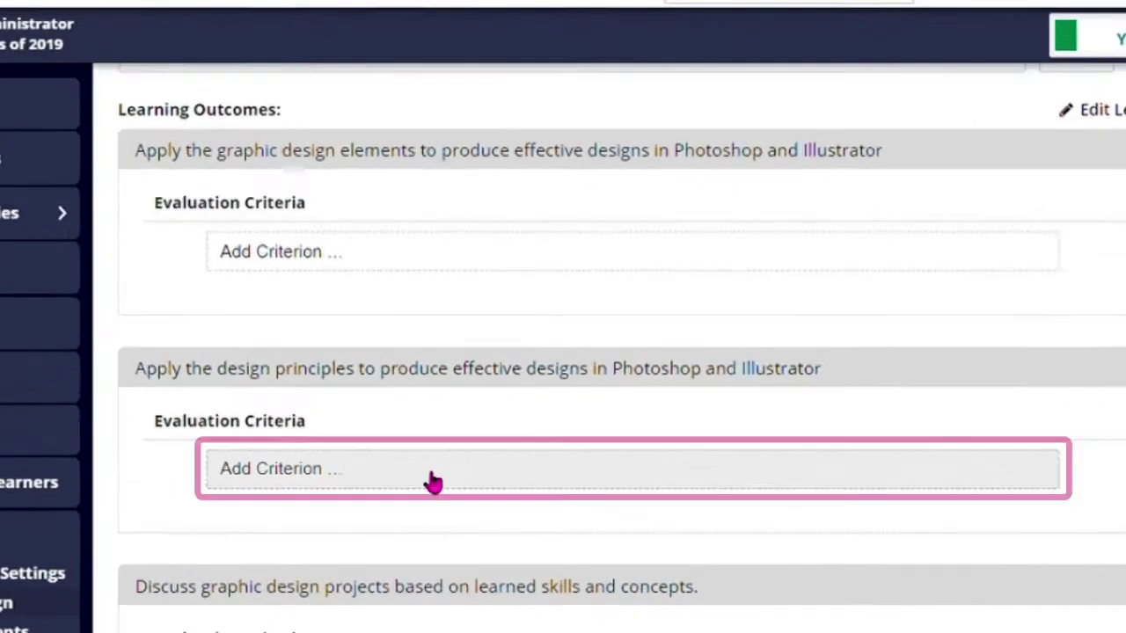
click(319, 472)
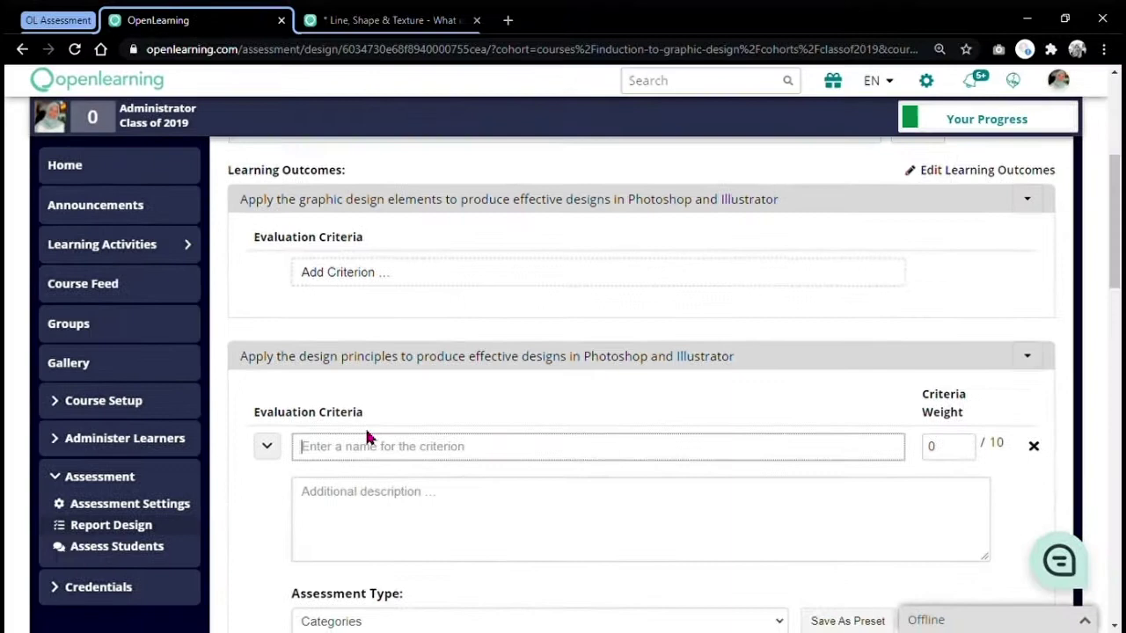
scroll(392, 425, down, 1)
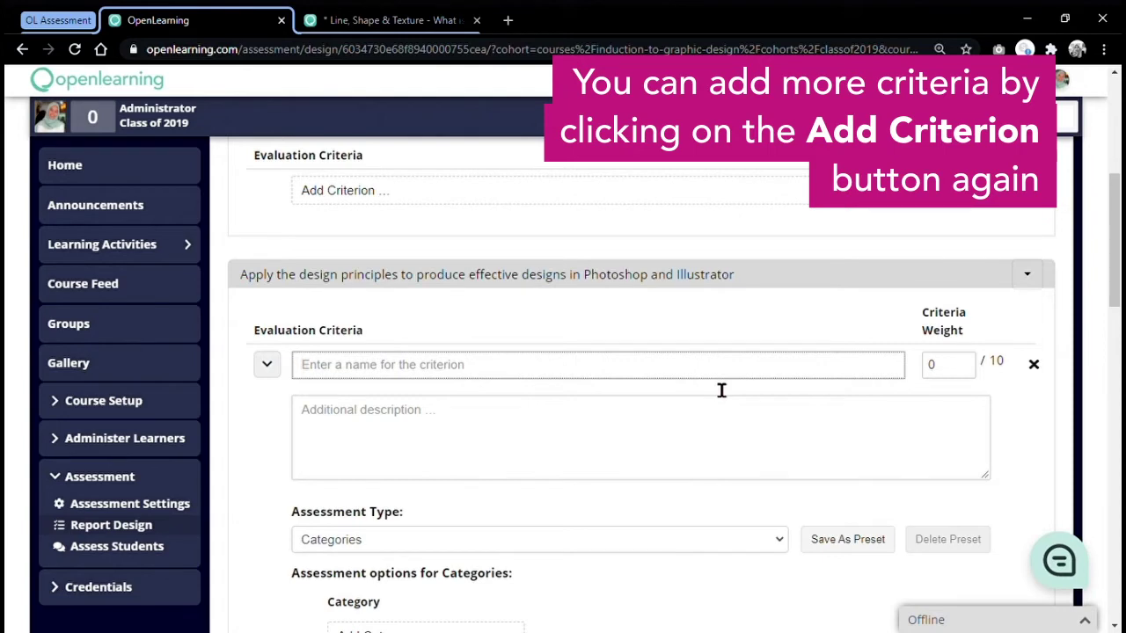
text(Is the)
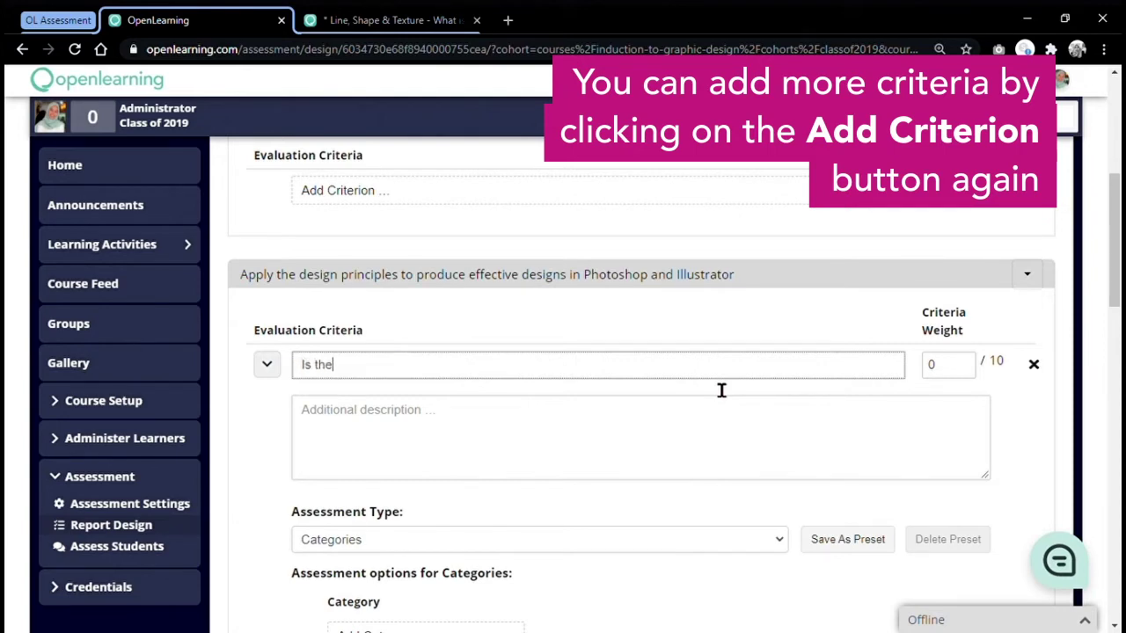
text(re enpoug)
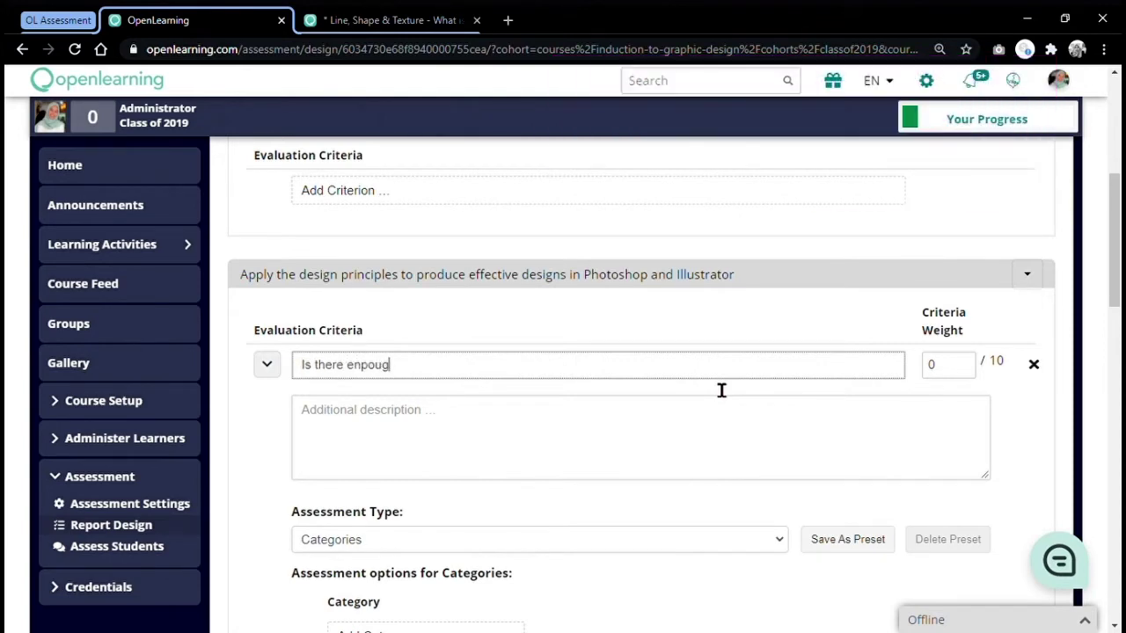
key(BackSpace)
key(BackSpace)
key(BackSpace)
key(BackSpace)
text(ough contrast between el)
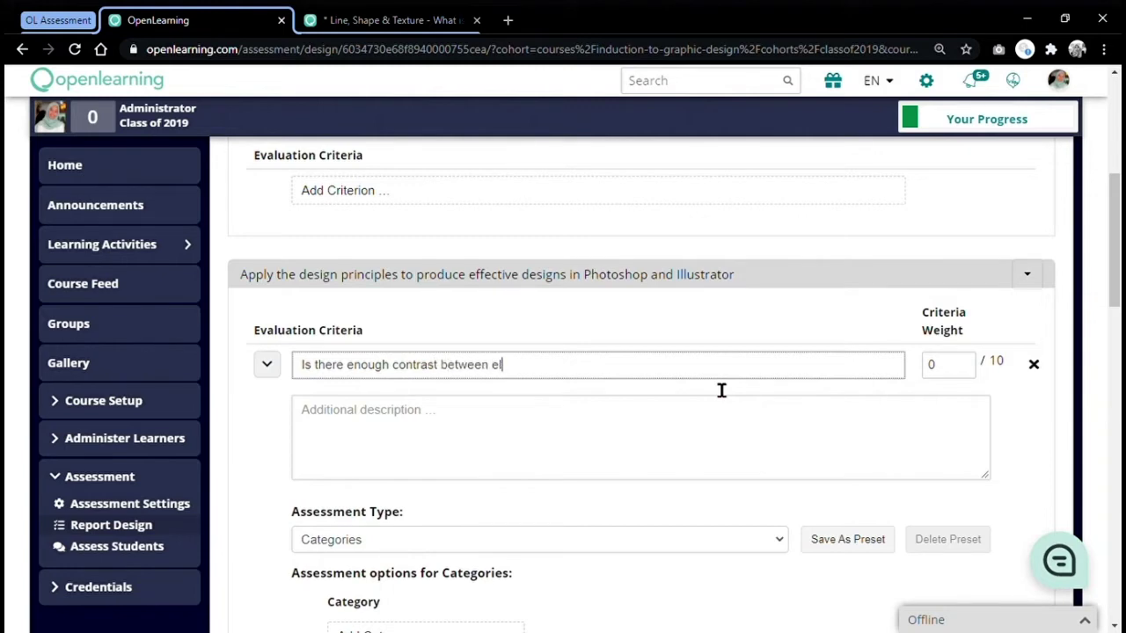
text(ements?)
Set the weight of the contrast criterion to 5.
click(955, 377)
double_click(937, 379)
text(5)
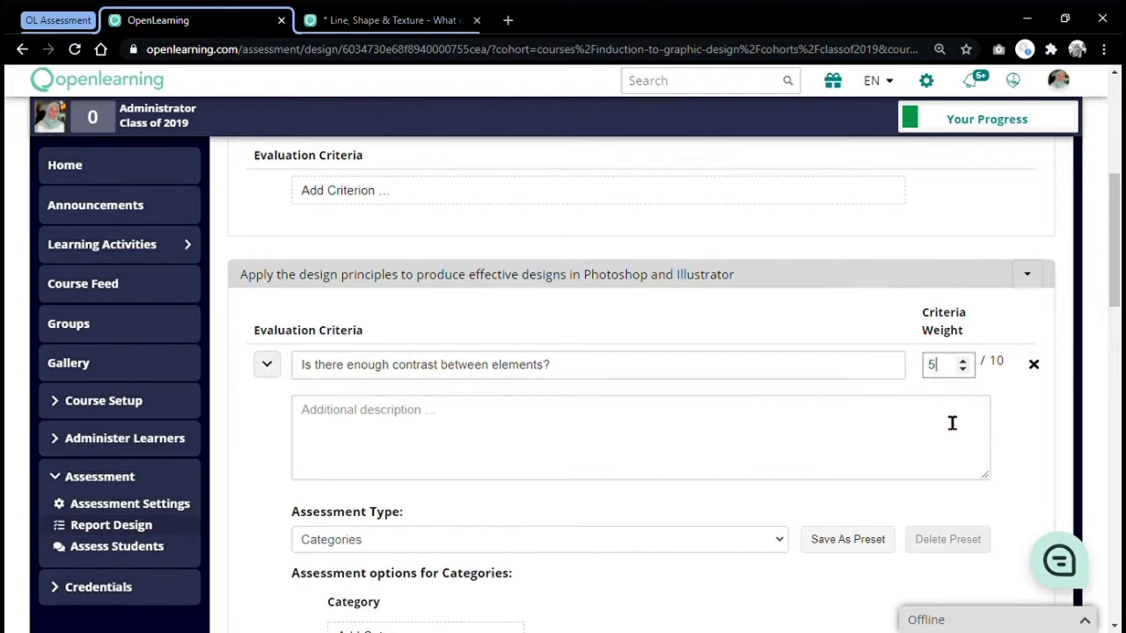
click(1023, 423)
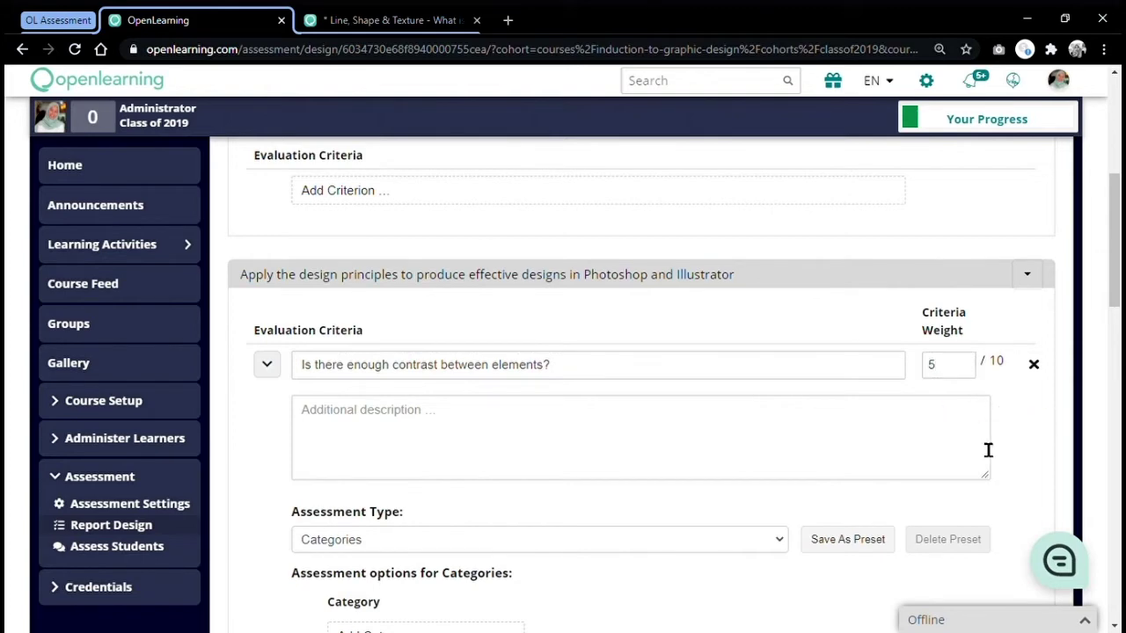
Keep Categories as the assessment type for the contrast criterion.
scroll(985, 453, down, 1)
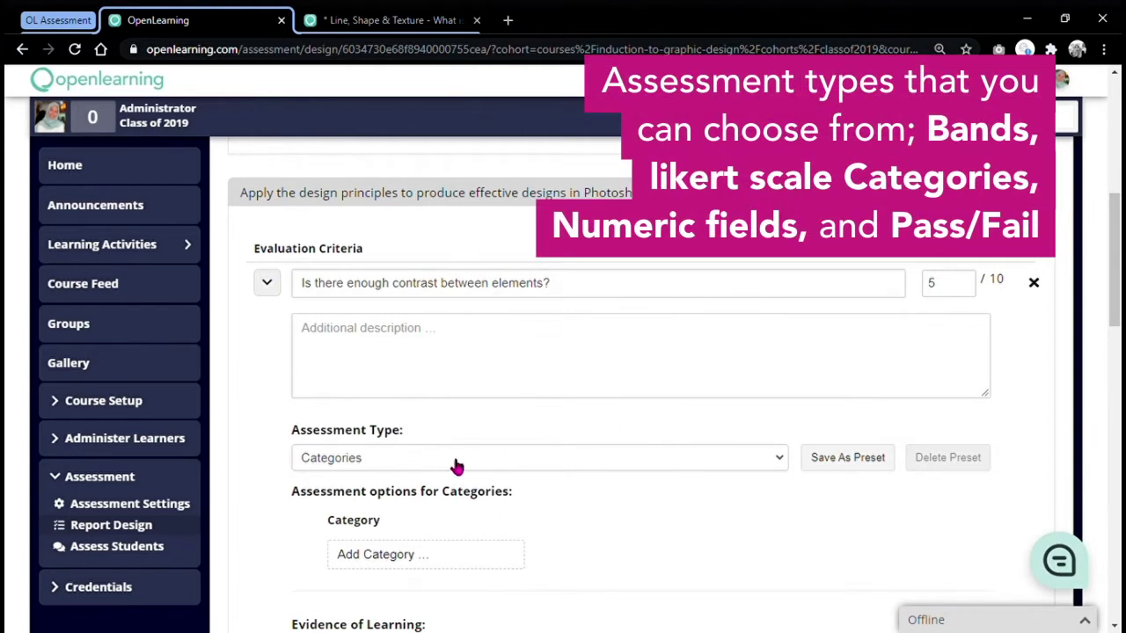
click(455, 465)
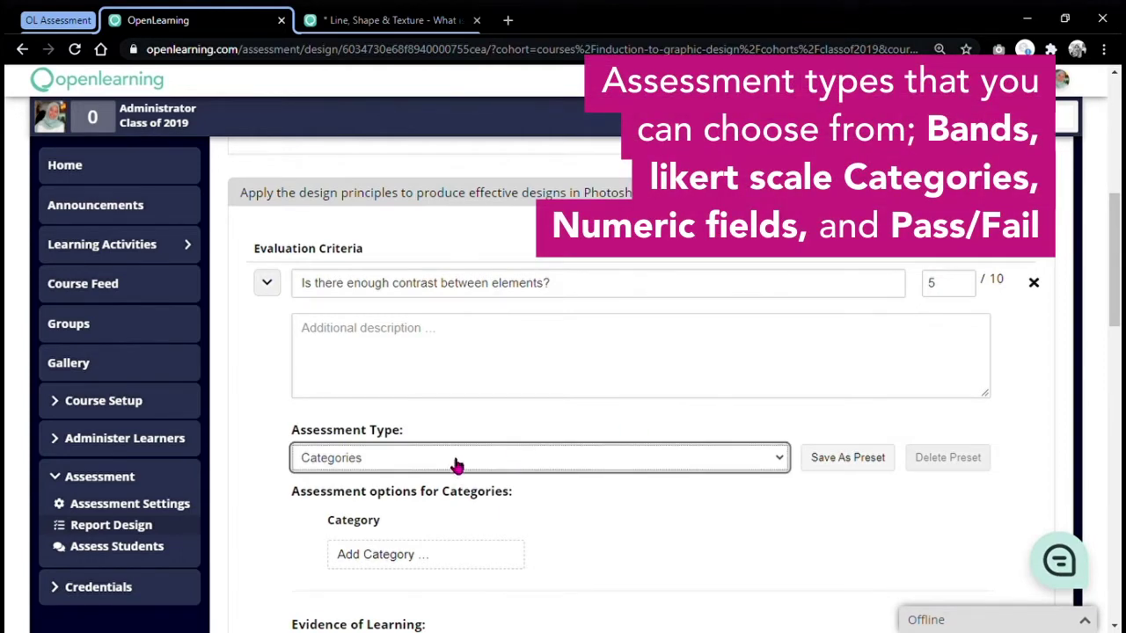
scroll(478, 519, down, 1)
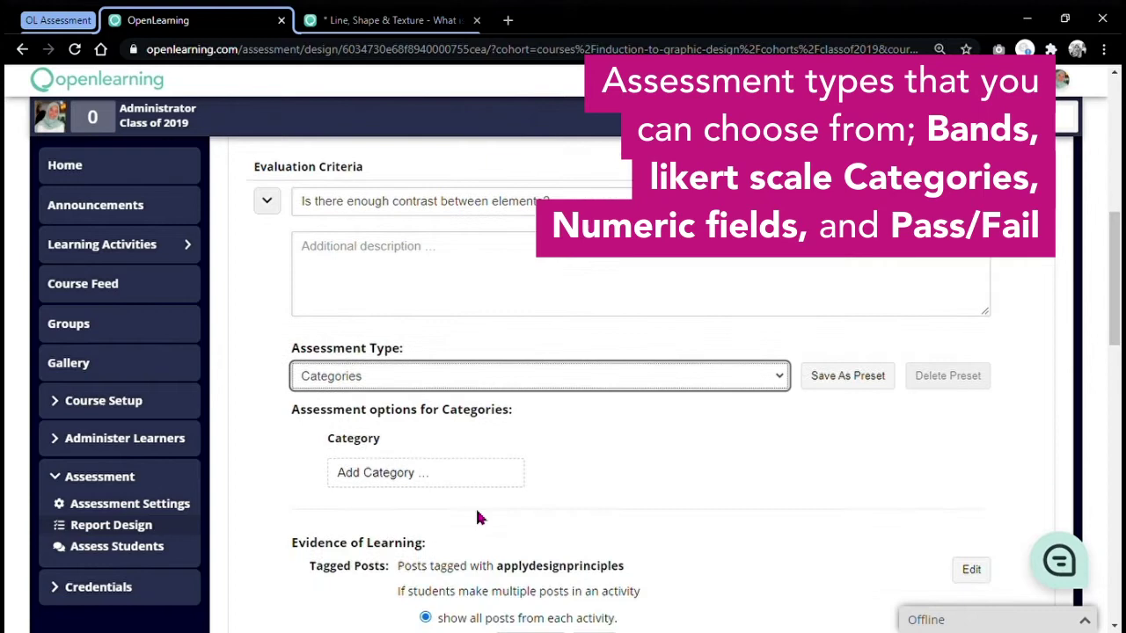
Add three categories named A, B and C to the contrast criterion.
scroll(541, 448, down, 2)
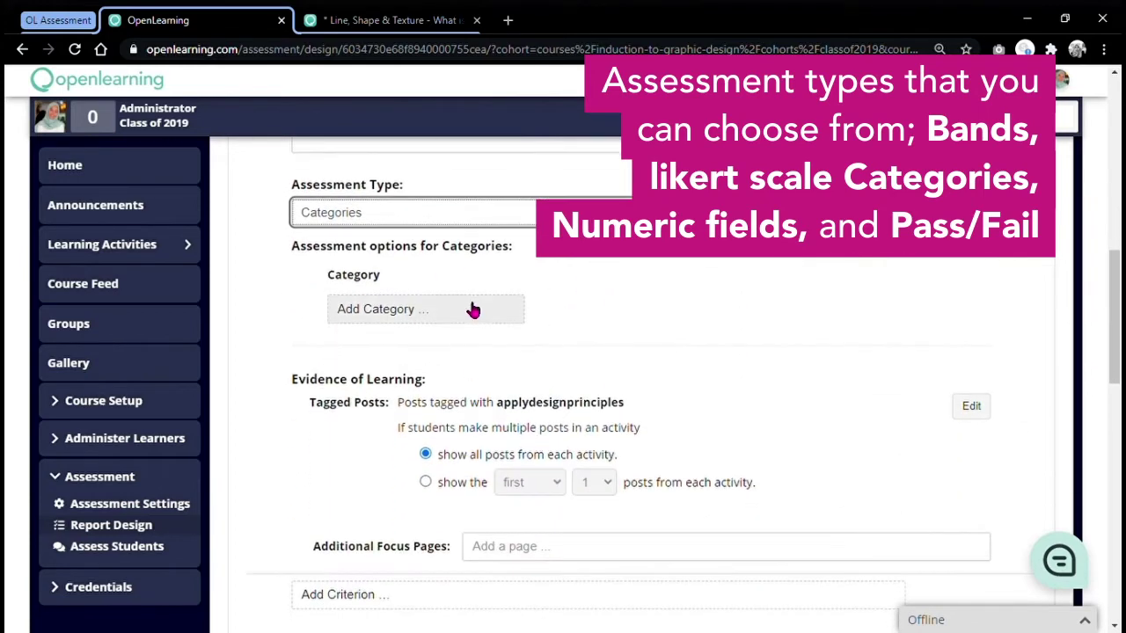
click(473, 310)
click(463, 351)
click(460, 389)
click(454, 322)
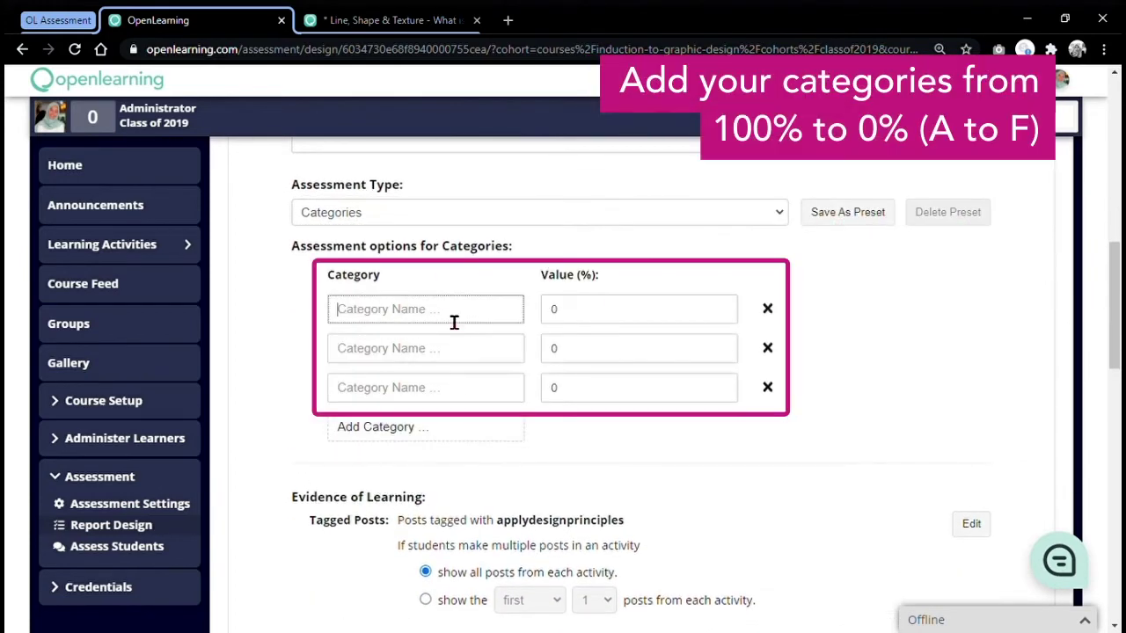
text(A)
click(457, 356)
text(B)
click(463, 393)
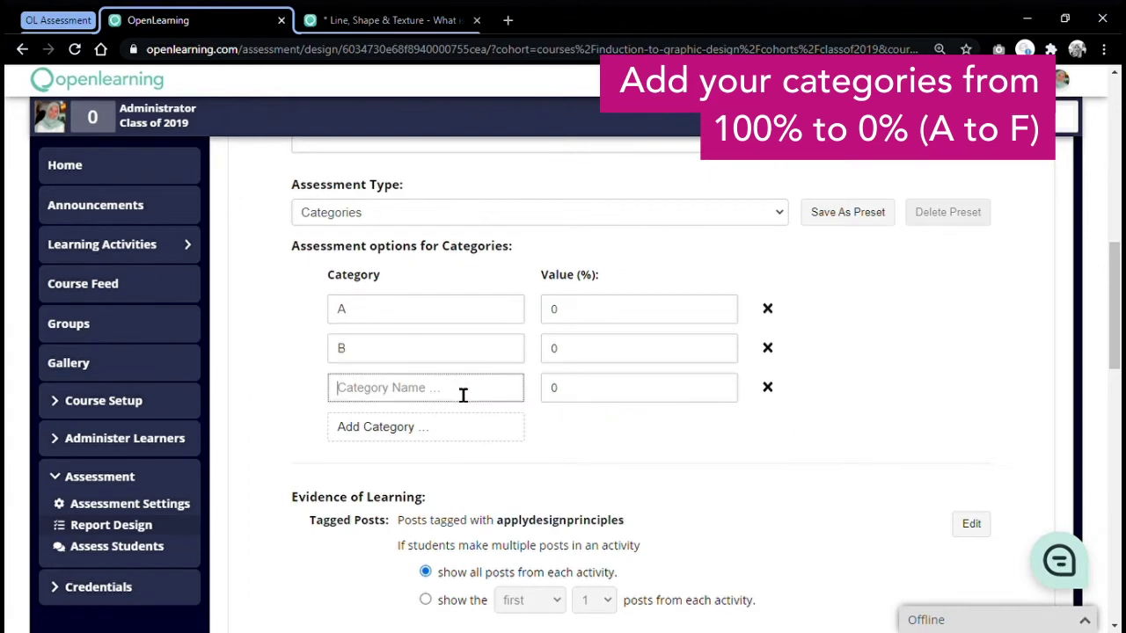
text(C)
Set the contrast criterion's category values to 100% for A, 80% for B and 60% for C.
click(563, 315)
text(1)
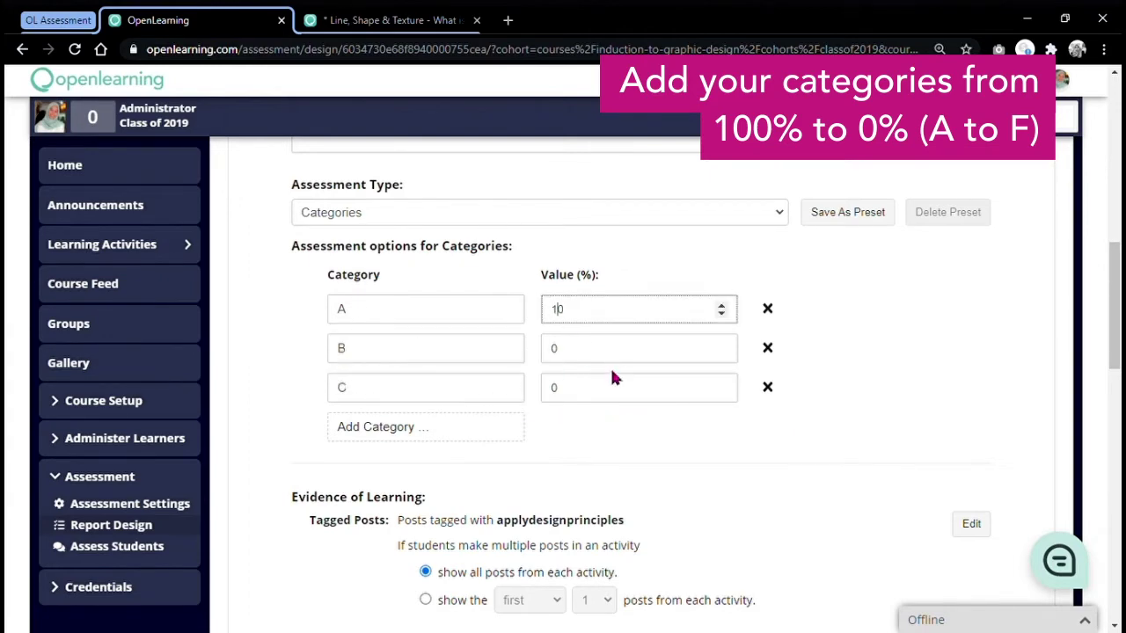
text(0)
click(554, 352)
text(8)
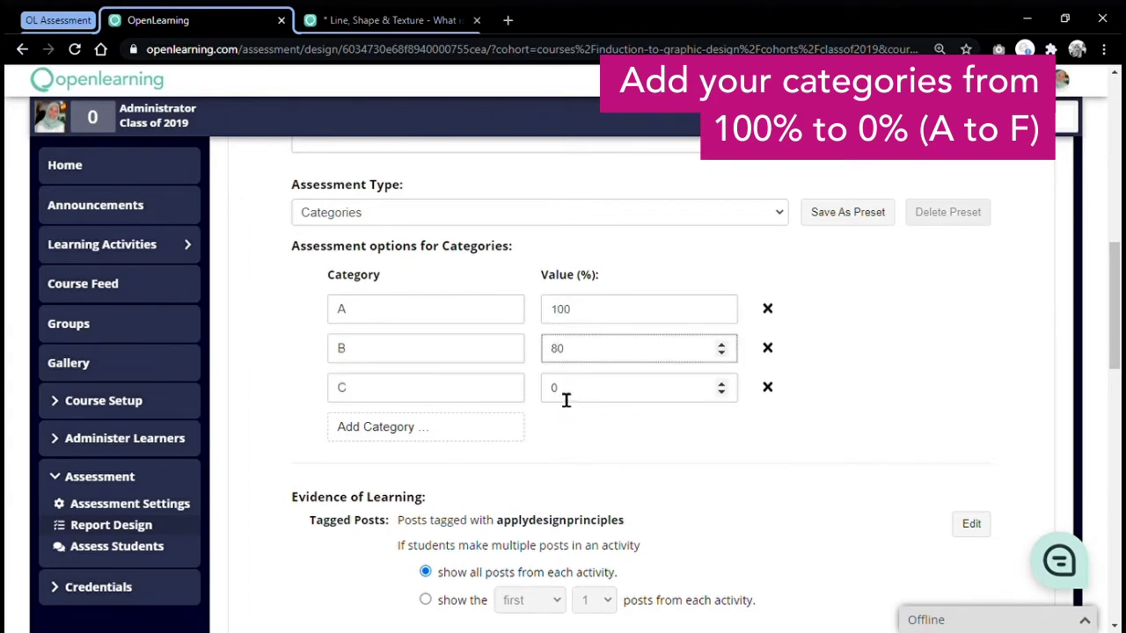
click(567, 400)
text(6)
click(664, 431)
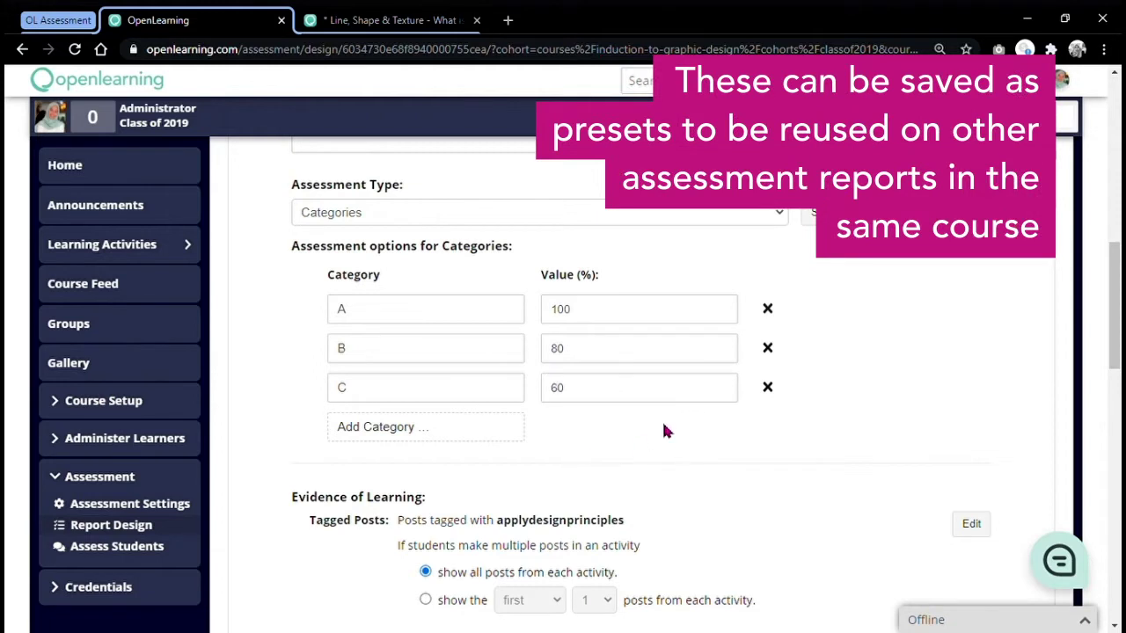
Add a second criterion, "Are design elements aligned to each other in a clear, readable way?", under the same learning outcome.
scroll(653, 416, down, 1)
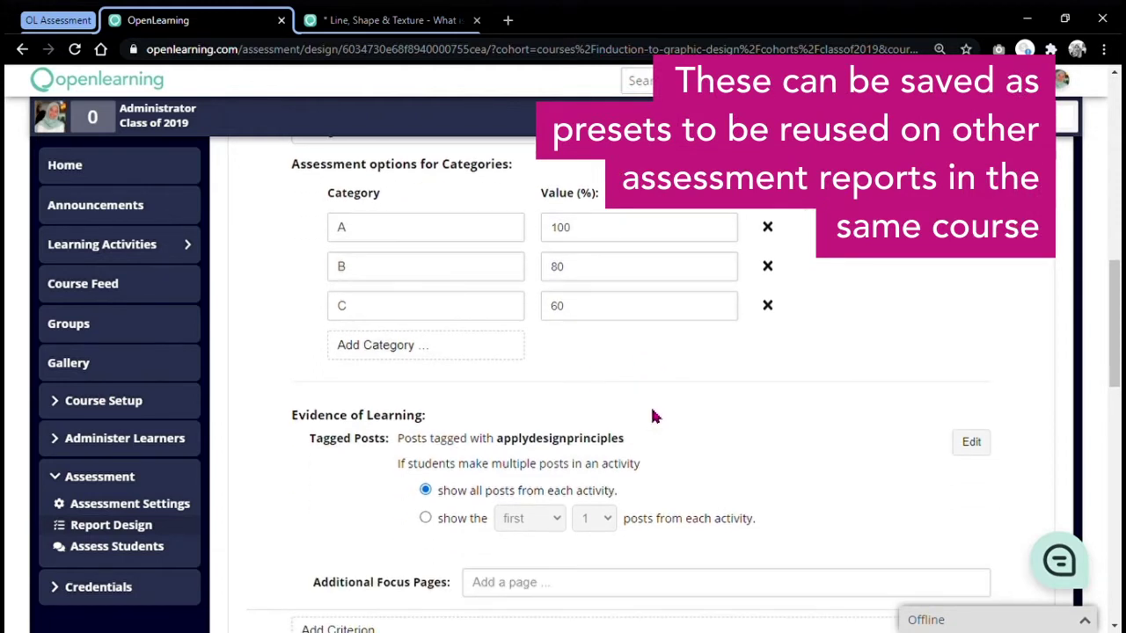
scroll(652, 416, up, 2)
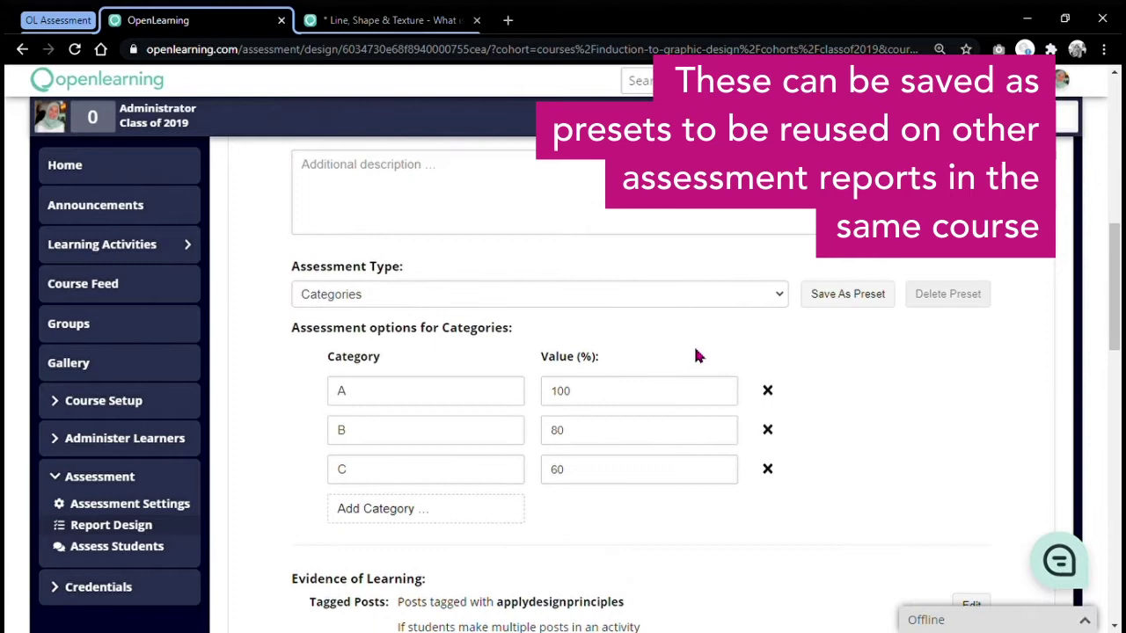
scroll(697, 355, down, 4)
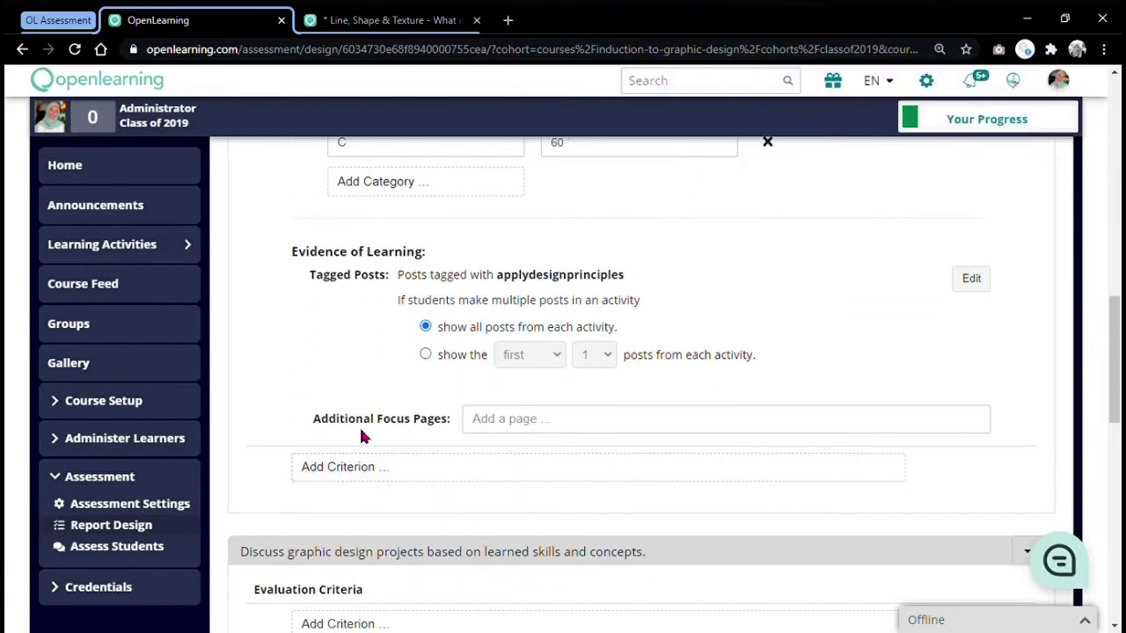
click(395, 479)
scroll(525, 428, down, 1)
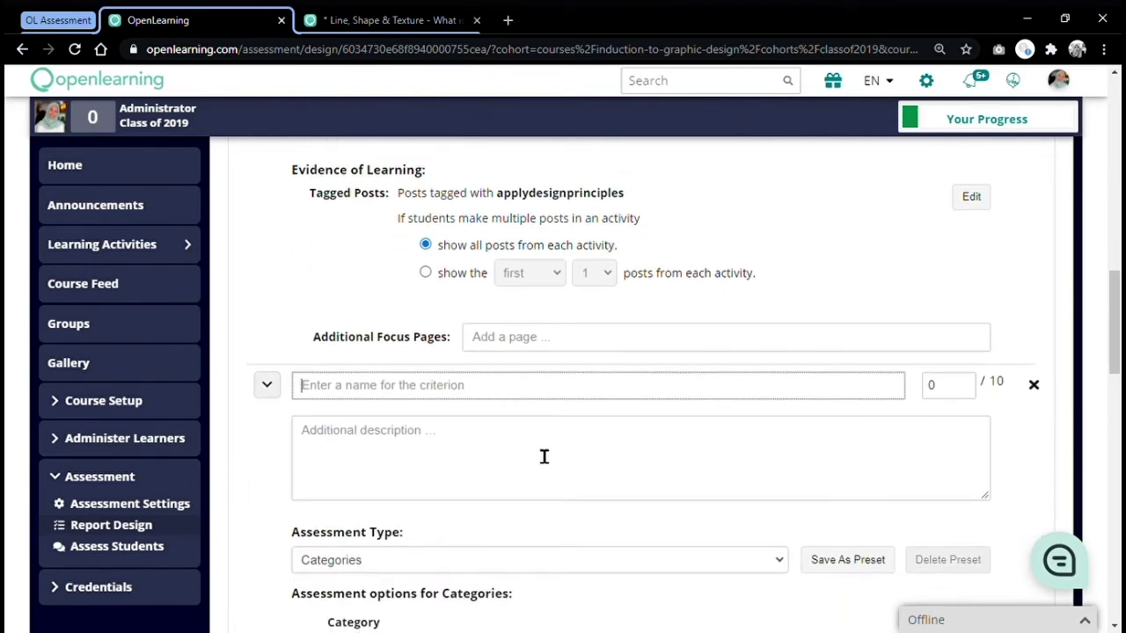
text(Are design)
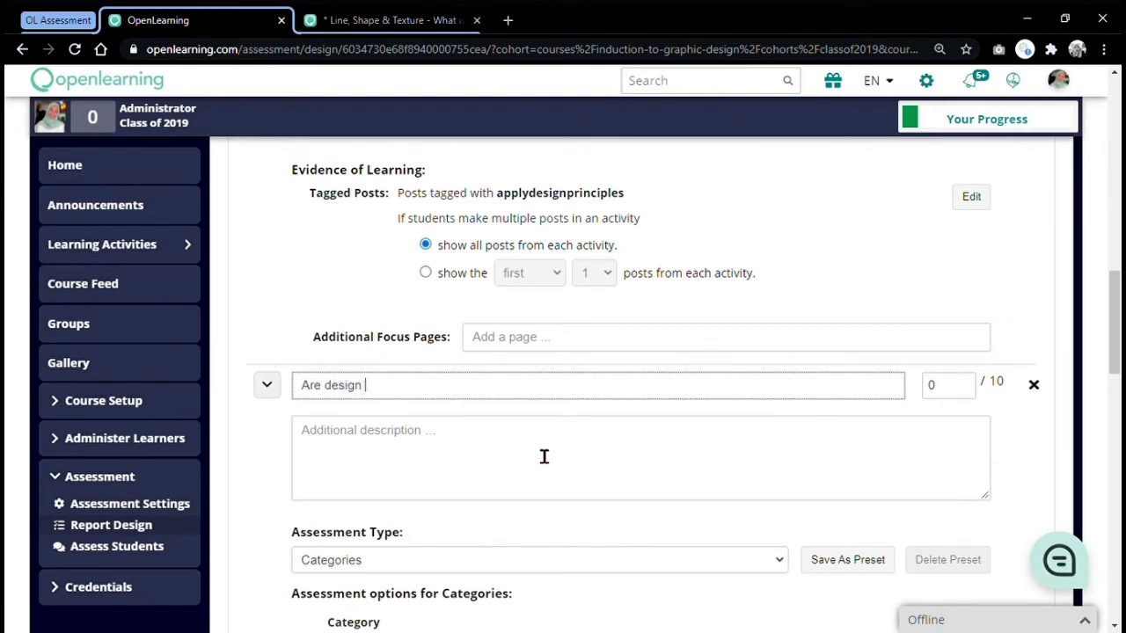
text( elements aligned to each other in a clear, readable way?)
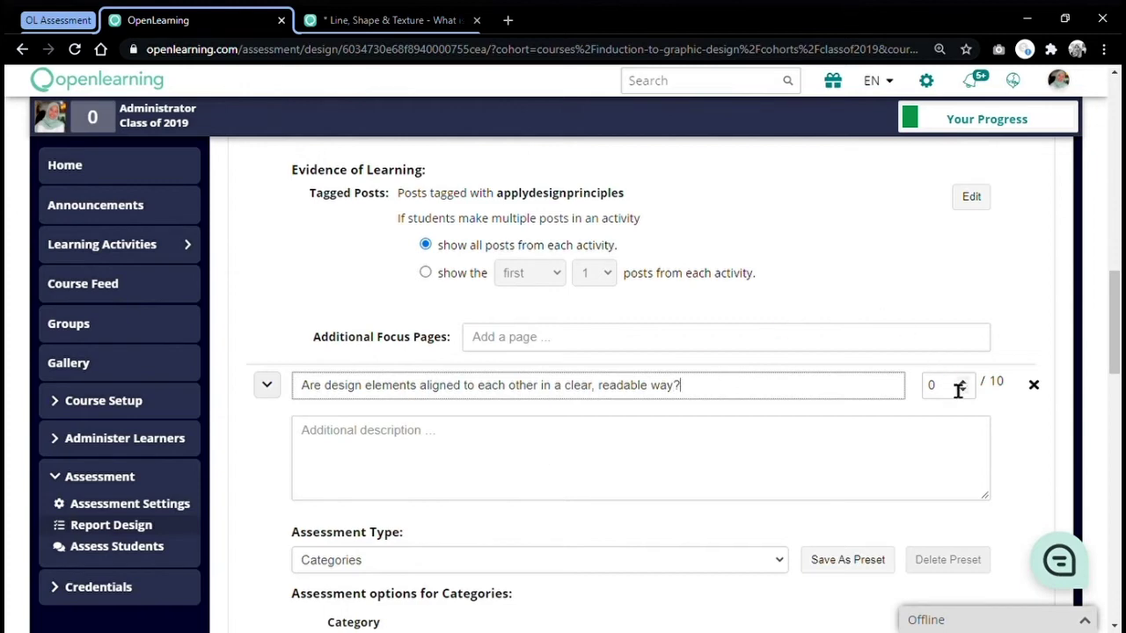
Set the alignment criterion's weight to 5 and its assessment type to Pass/Fail.
double_click(937, 394)
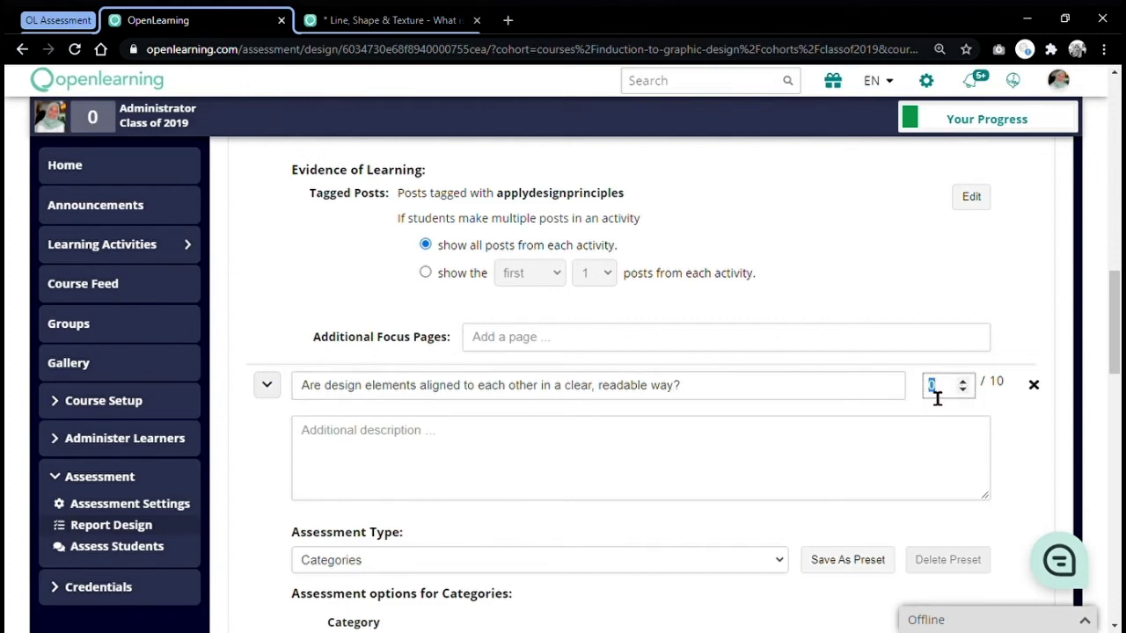
text(5)
scroll(994, 427, down, 1)
scroll(901, 445, down, 2)
click(546, 394)
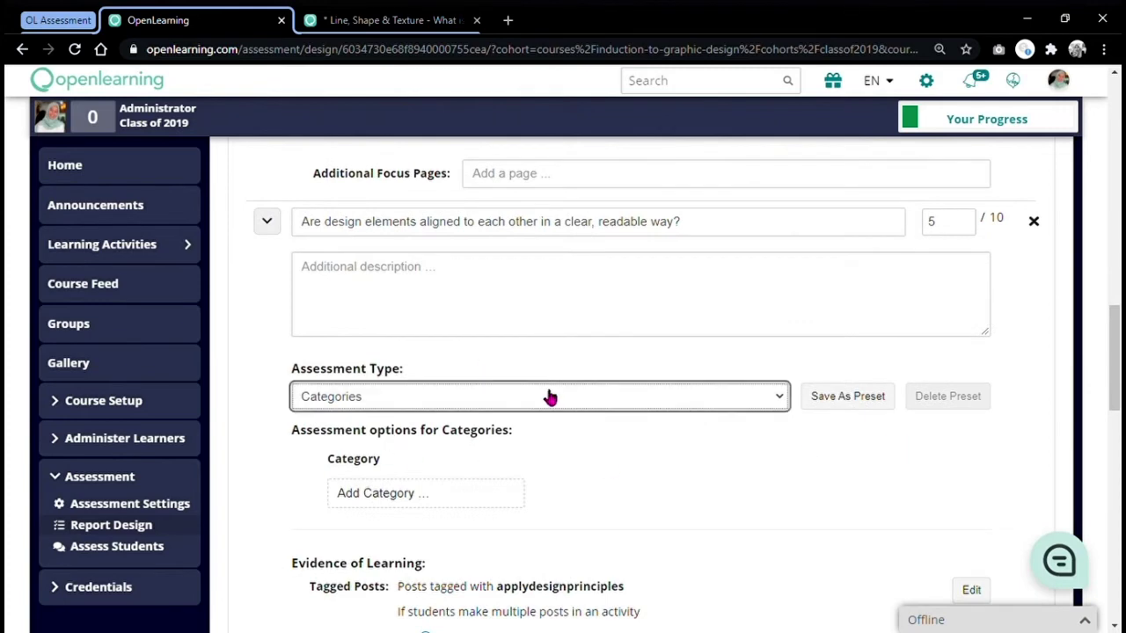
click(498, 538)
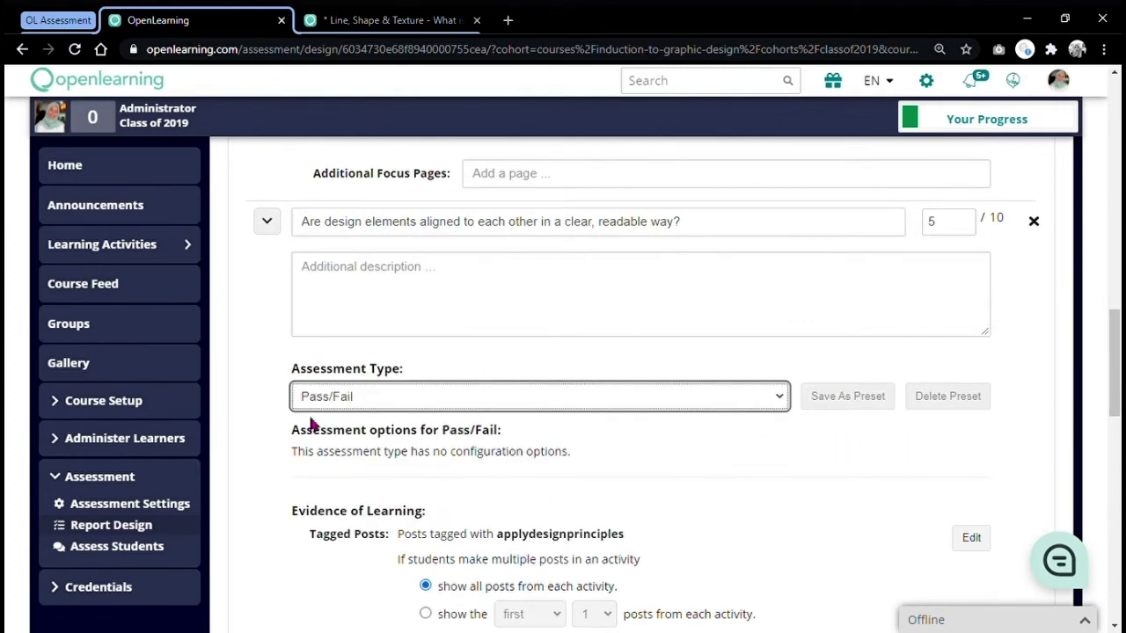
scroll(726, 384, down, 1)
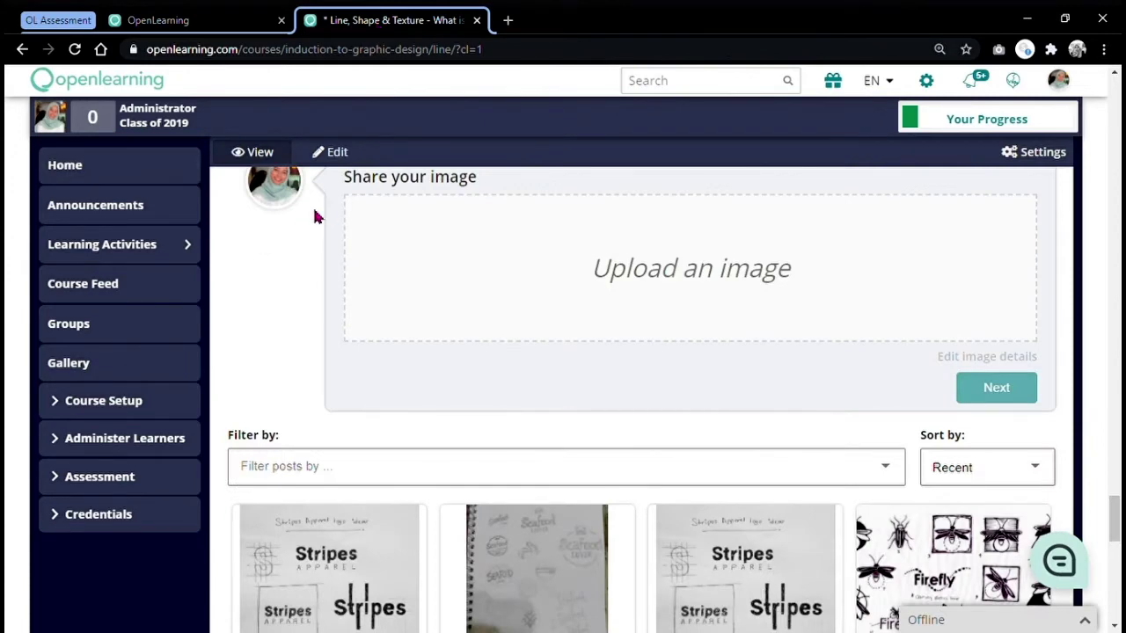
Put the Line, Shape & Texture page in edit mode and open the share settings of its Post image widget.
scroll(325, 238, up, 1)
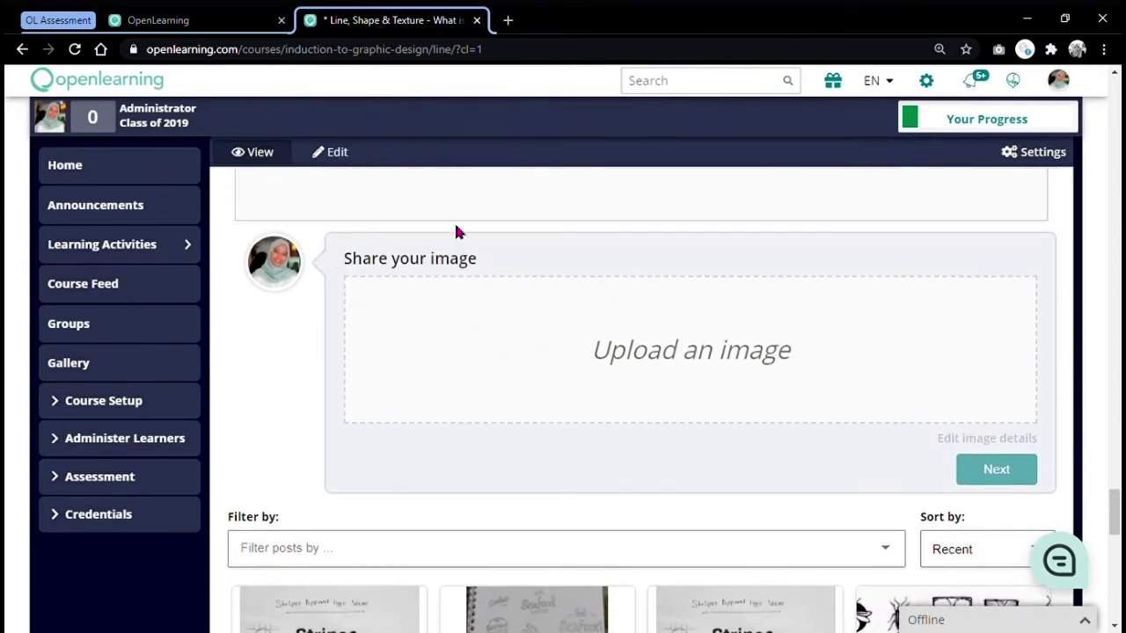
click(341, 153)
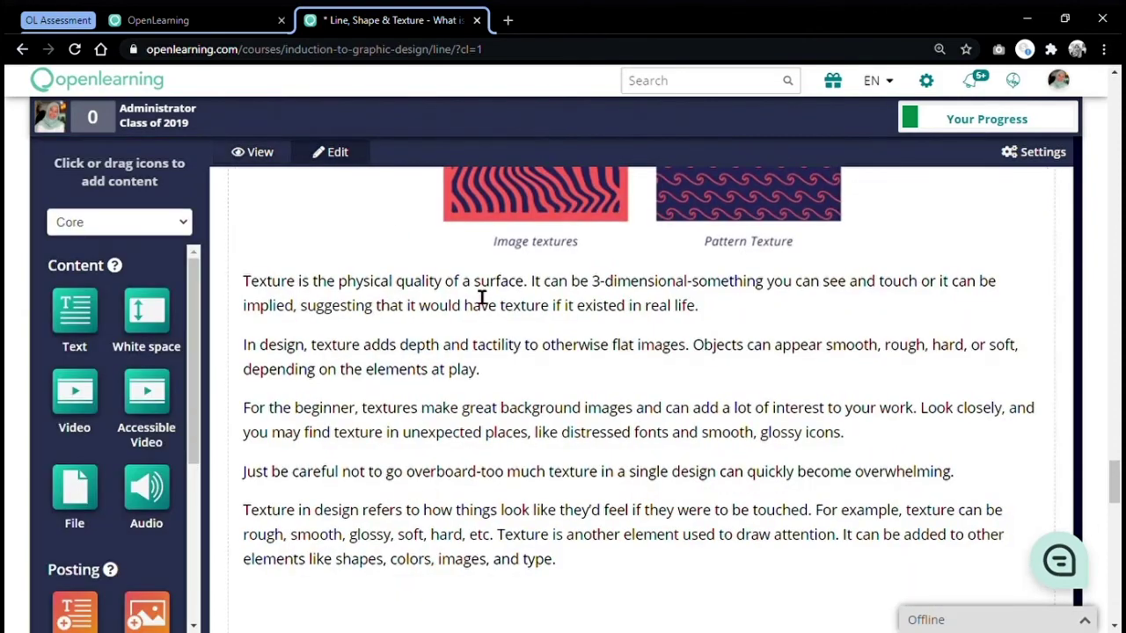
scroll(480, 294, down, 10)
scroll(479, 300, down, 3)
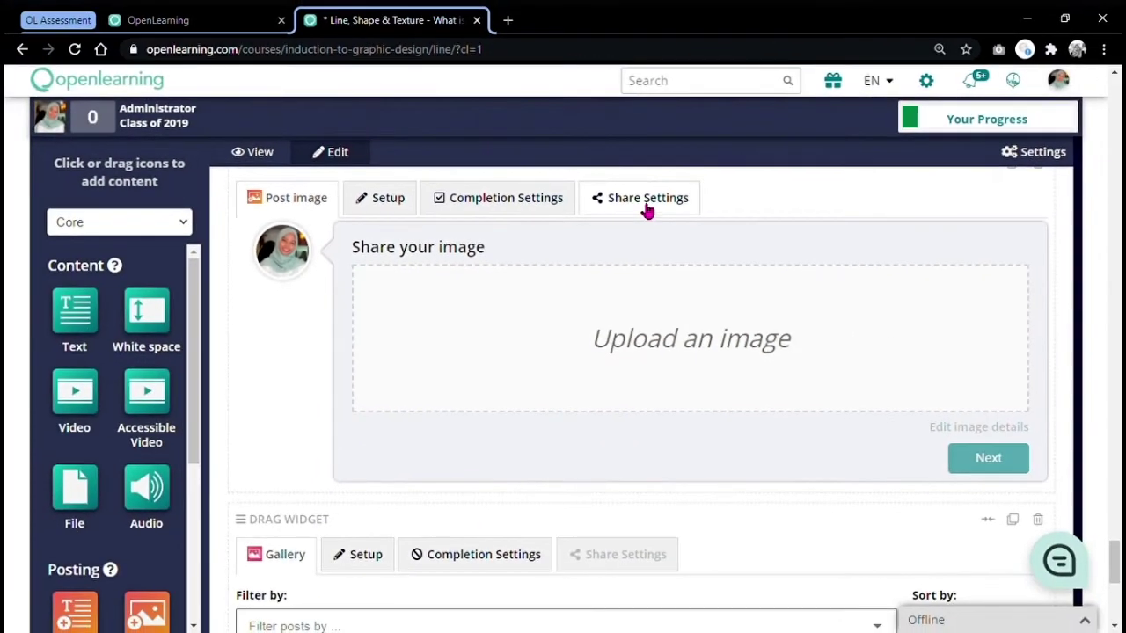
click(624, 247)
Examine the Post image widget's sharing options and learning outcome tags, and leave edit mode.
scroll(630, 245, down, 3)
scroll(493, 353, up, 2)
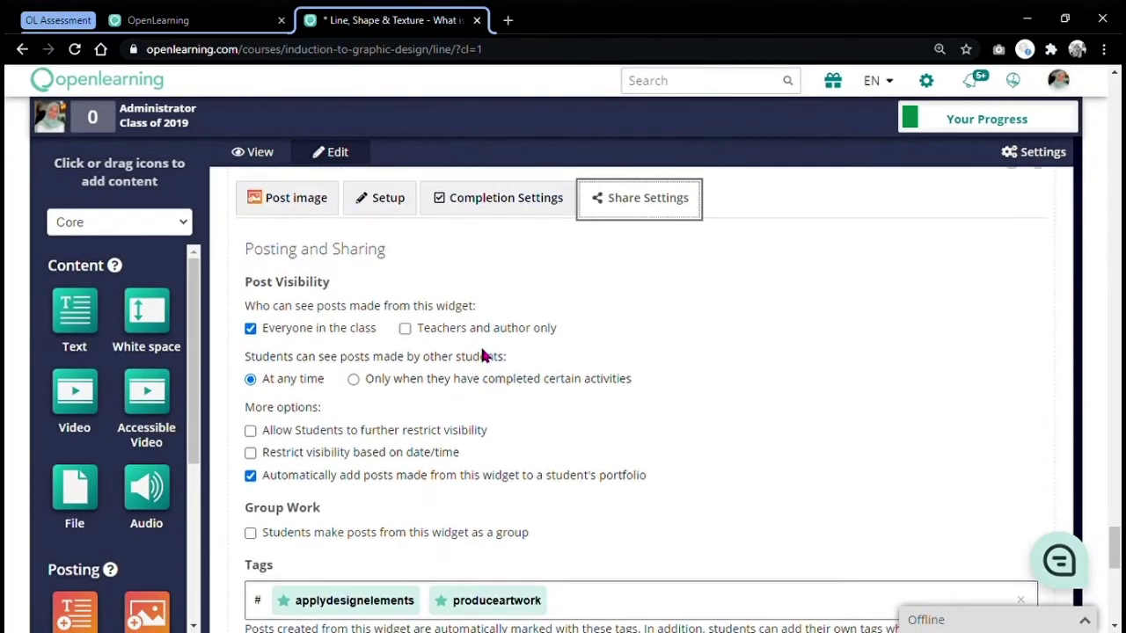
scroll(482, 345, down, 2)
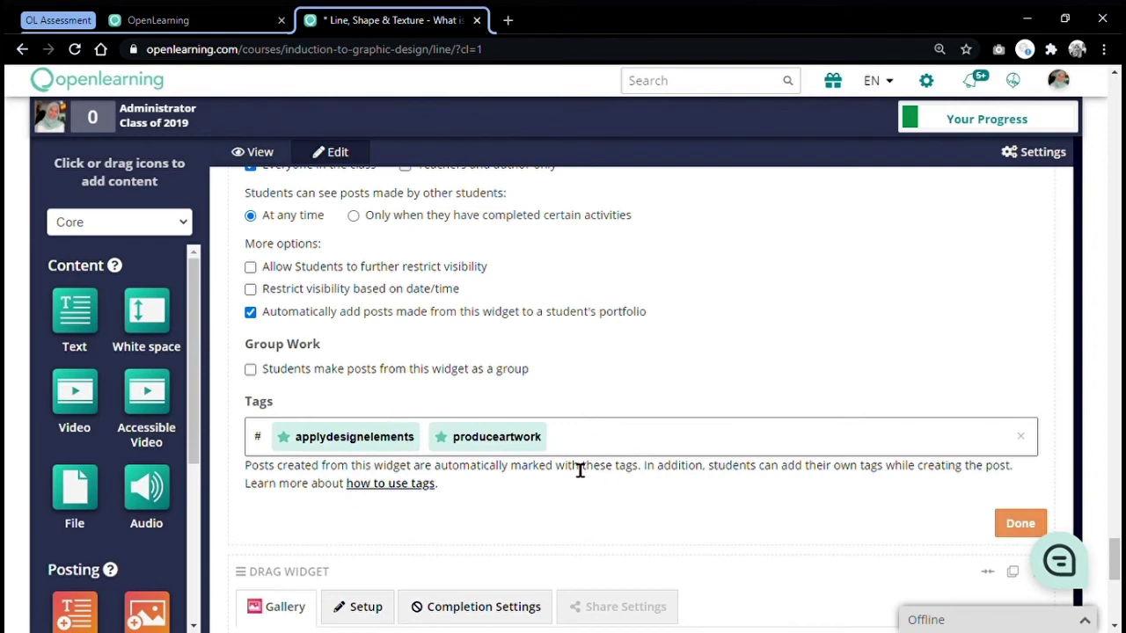
scroll(727, 443, up, 2)
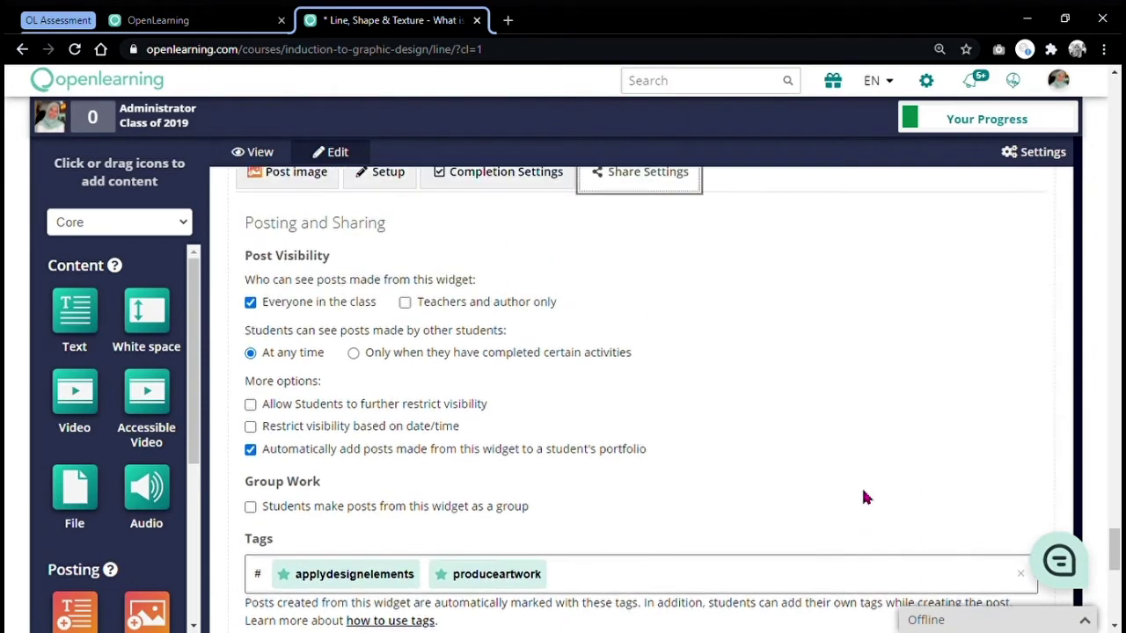
scroll(627, 404, down, 1)
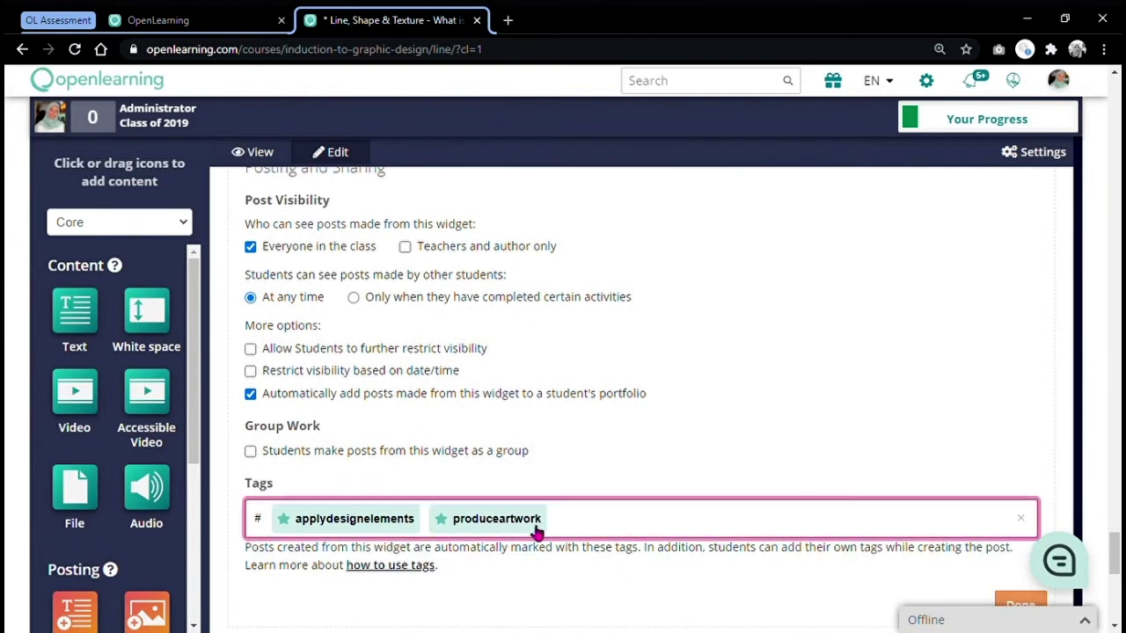
scroll(546, 457, up, 2)
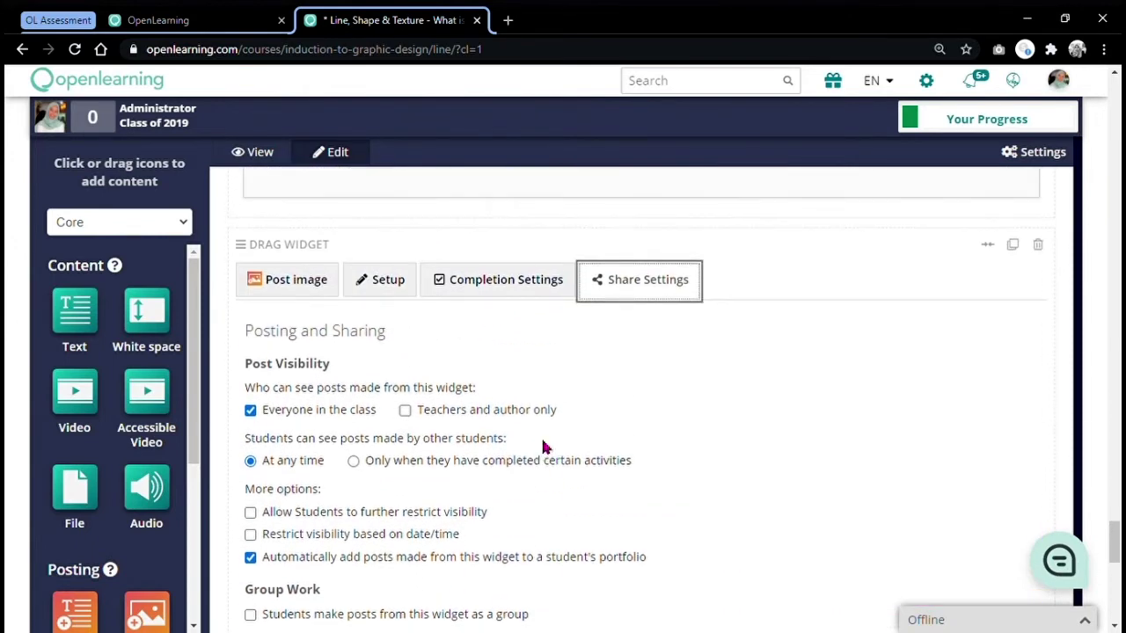
click(266, 154)
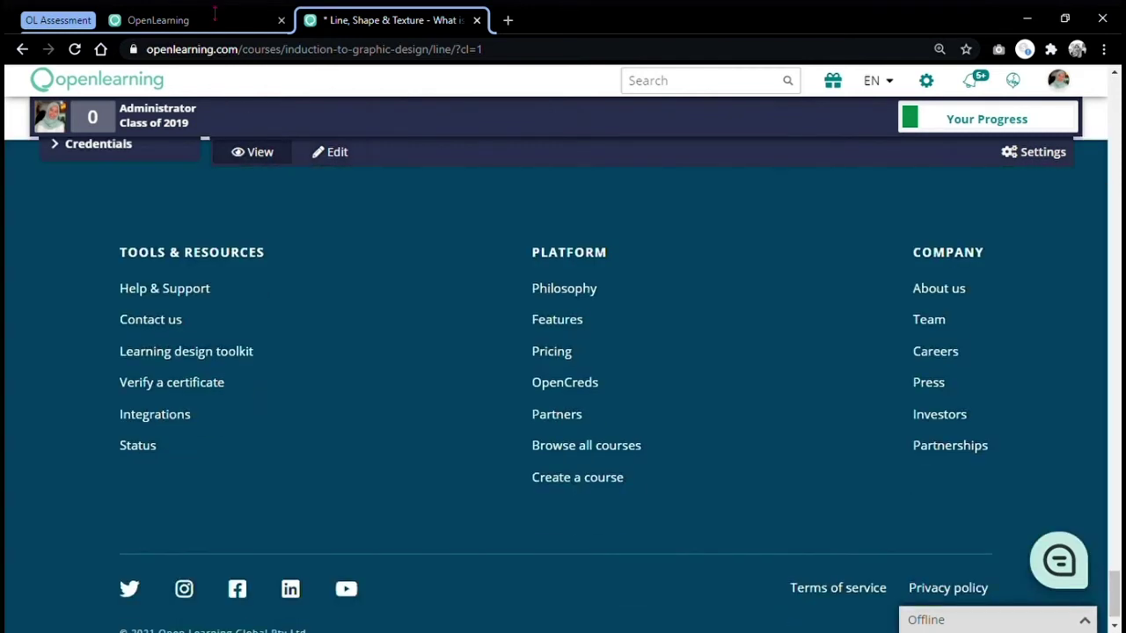
Return to the Assignment 1 Task report design and save the report.
click(249, 20)
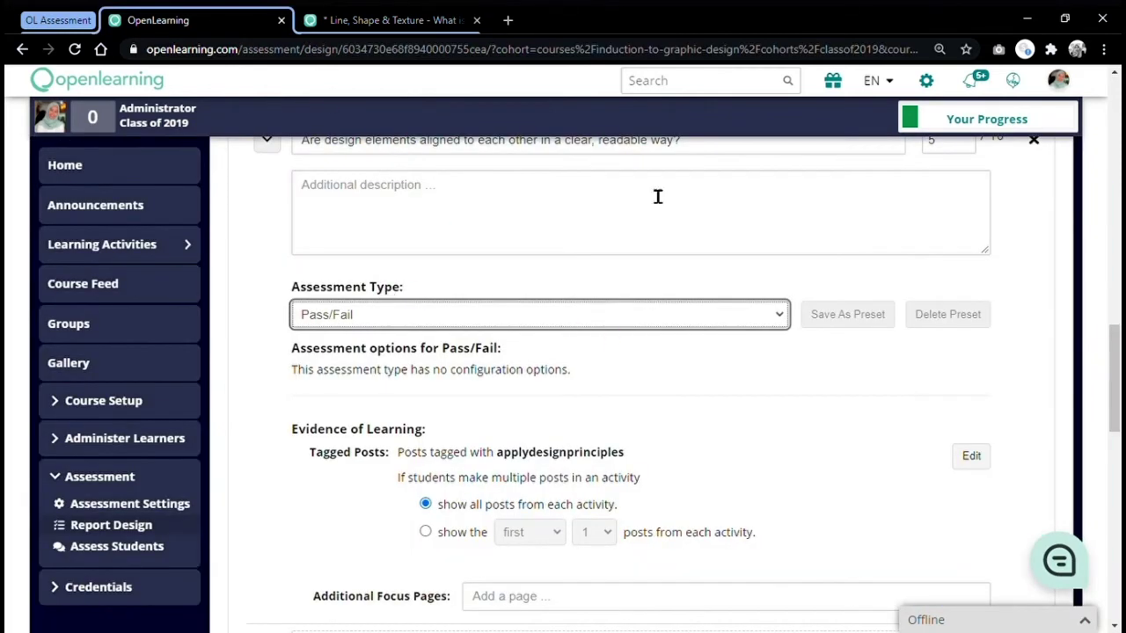
scroll(782, 294, down, 4)
scroll(780, 302, down, 4)
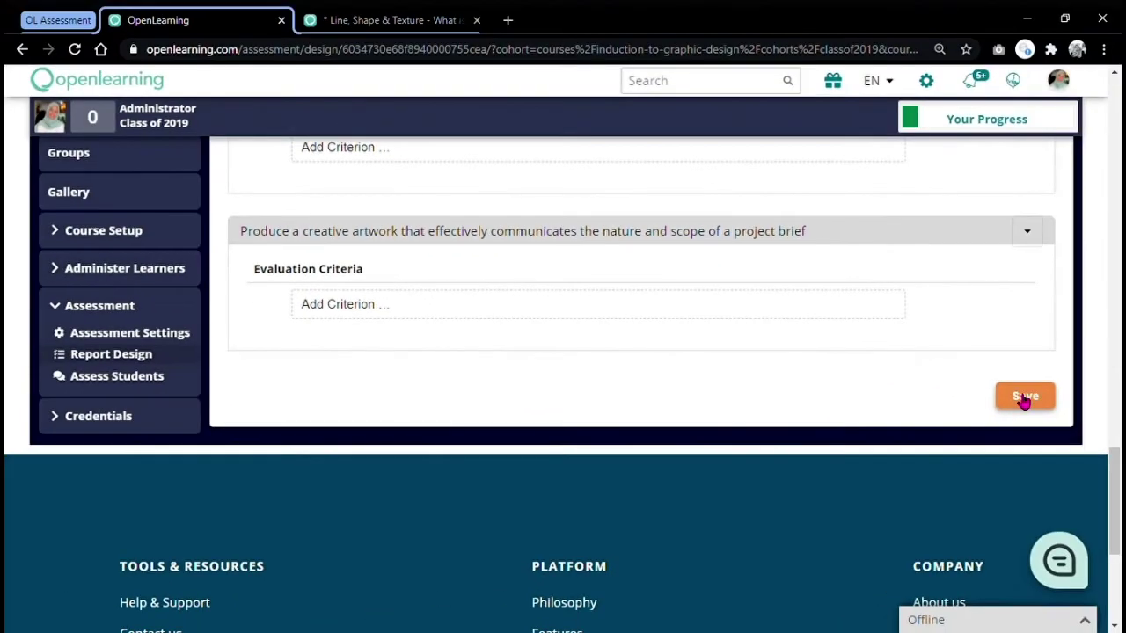
click(976, 404)
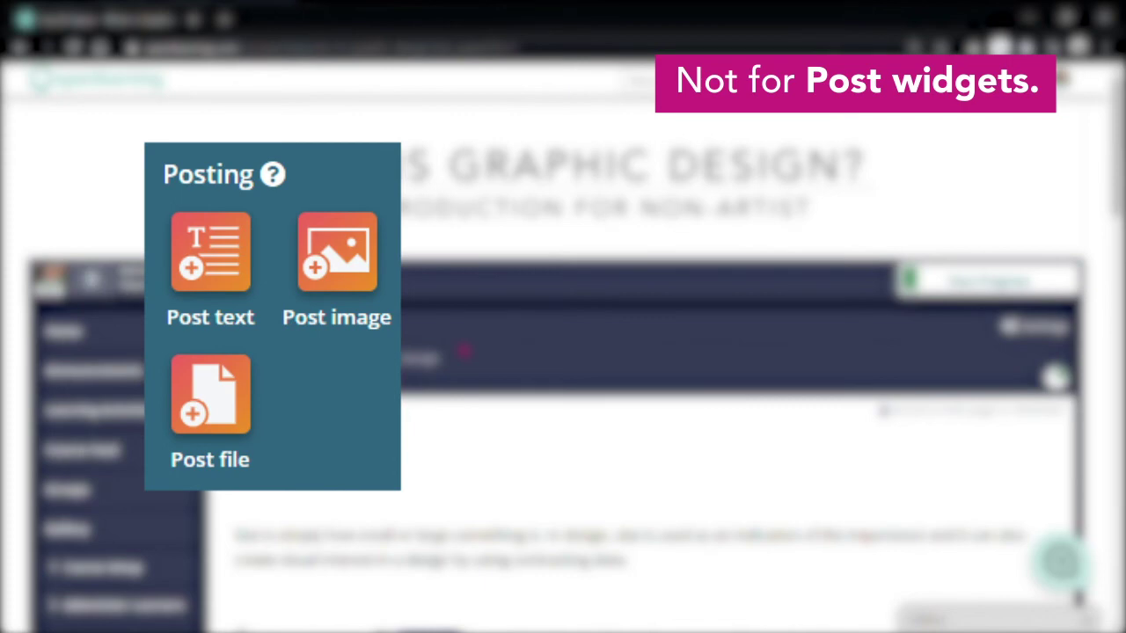
Examine the quiz questions on the Size & Space page.
scroll(490, 258, down, 1)
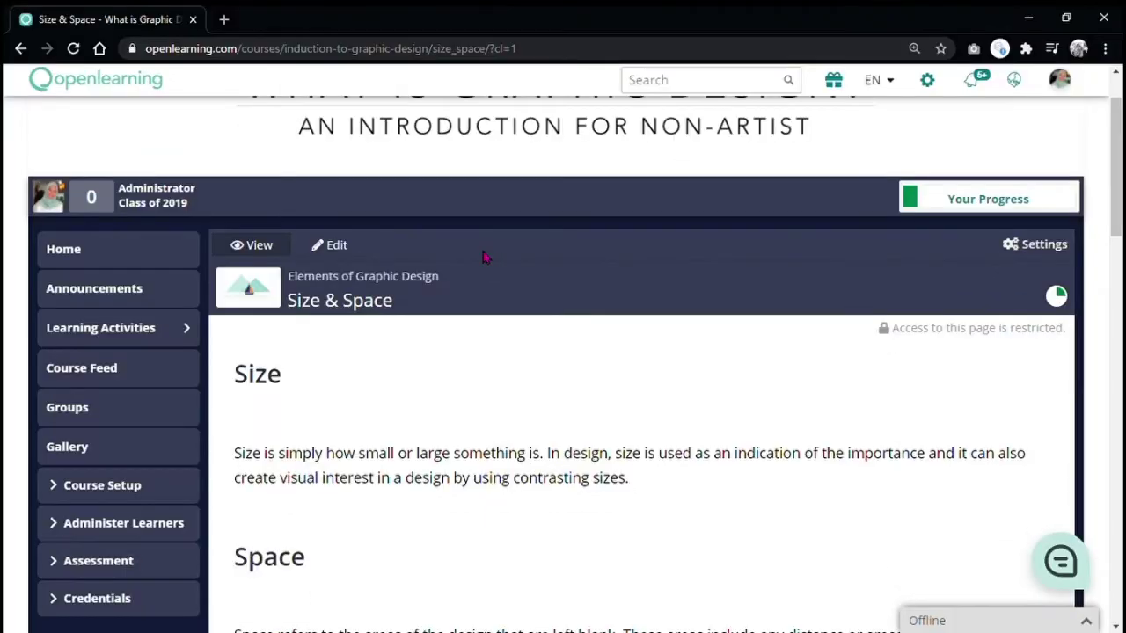
scroll(482, 257, down, 10)
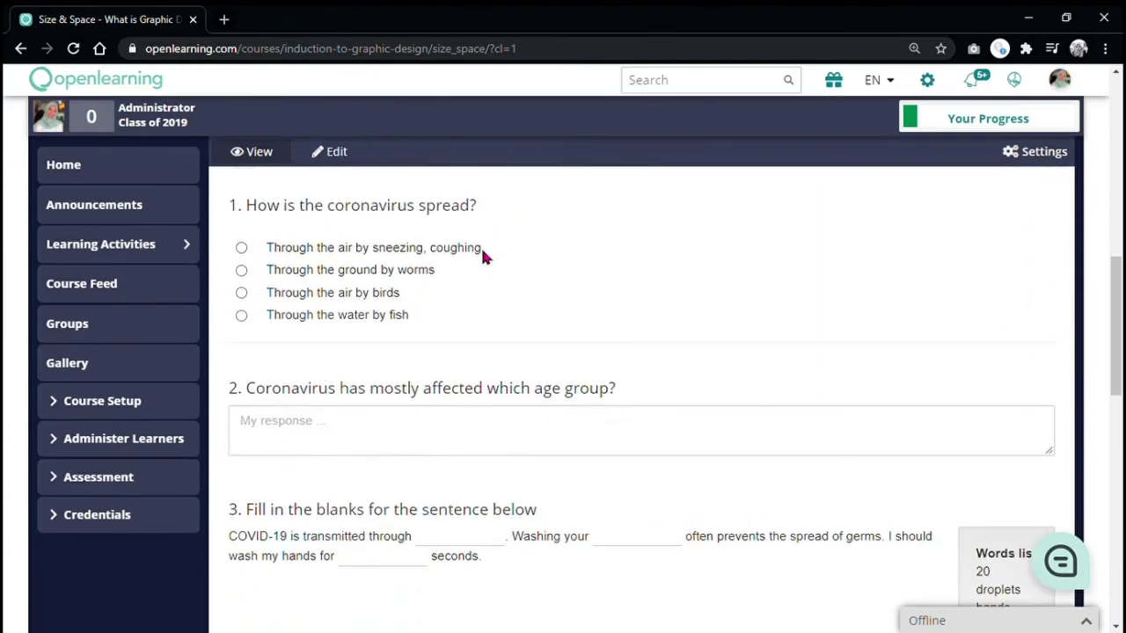
scroll(537, 364, down, 1)
scroll(513, 322, up, 3)
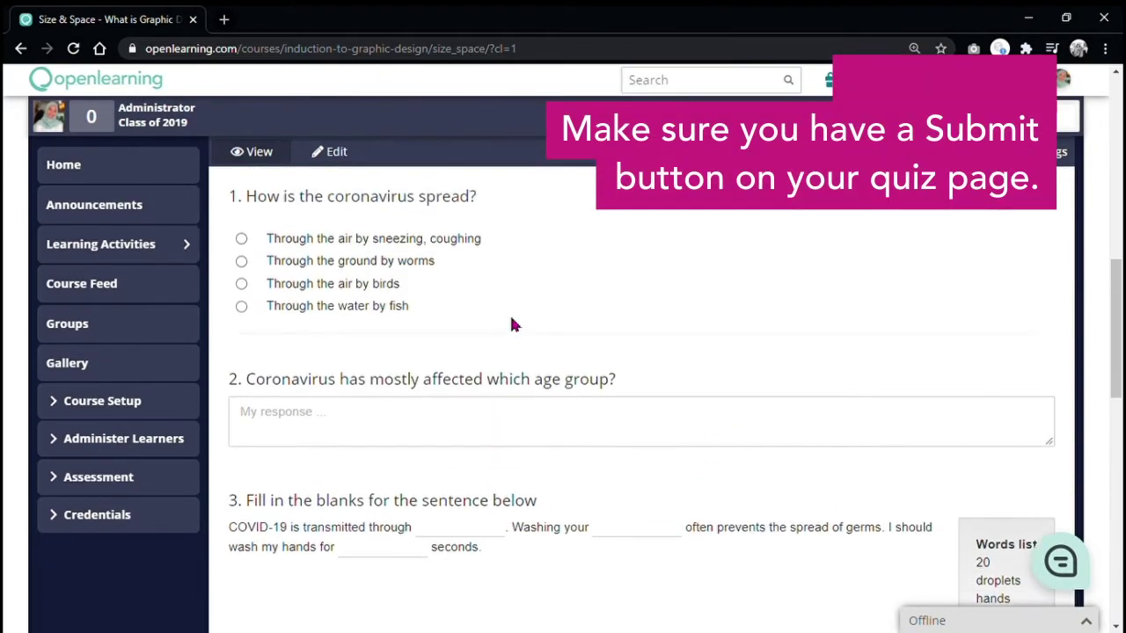
scroll(513, 325, down, 2)
scroll(515, 325, down, 1)
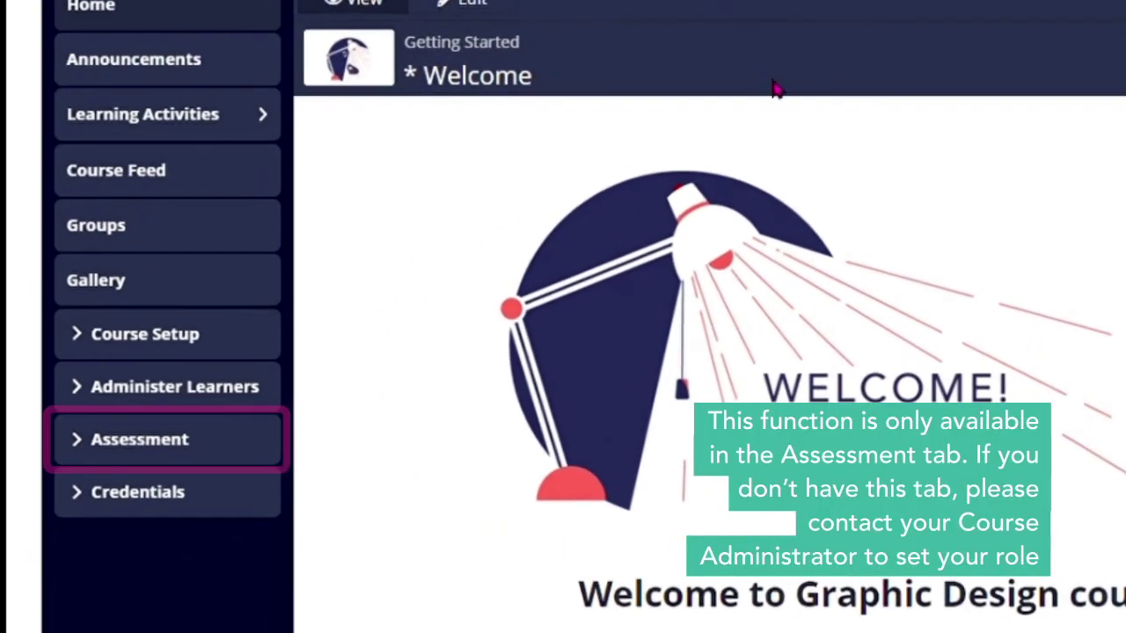
Open the course's report design page and add a new examination report below the Assignment 1 Task report.
click(115, 472)
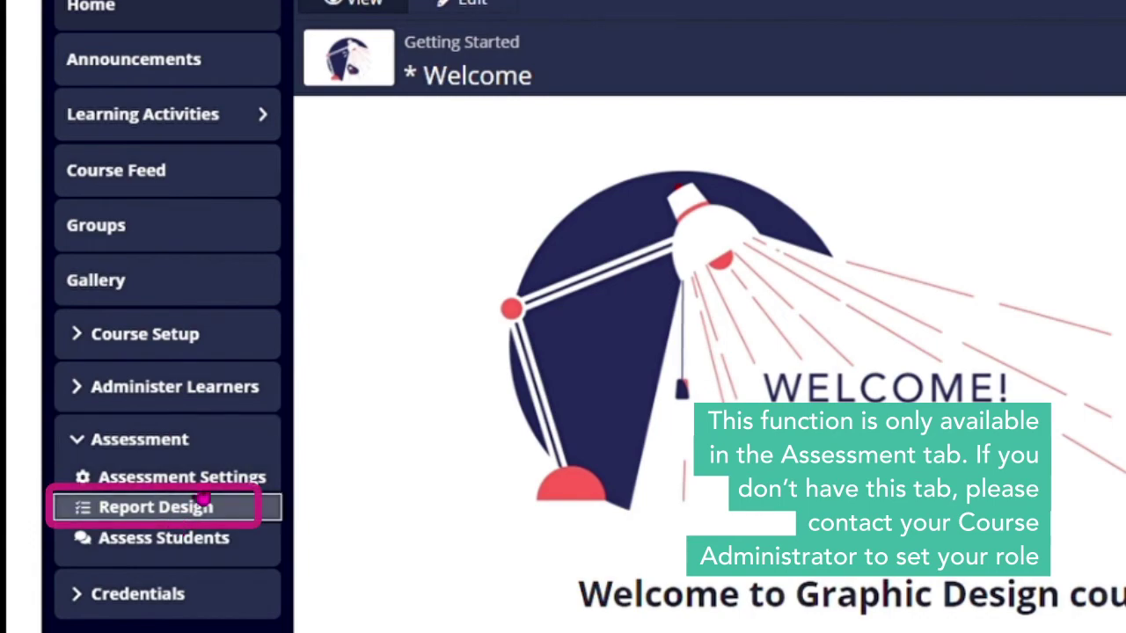
click(199, 509)
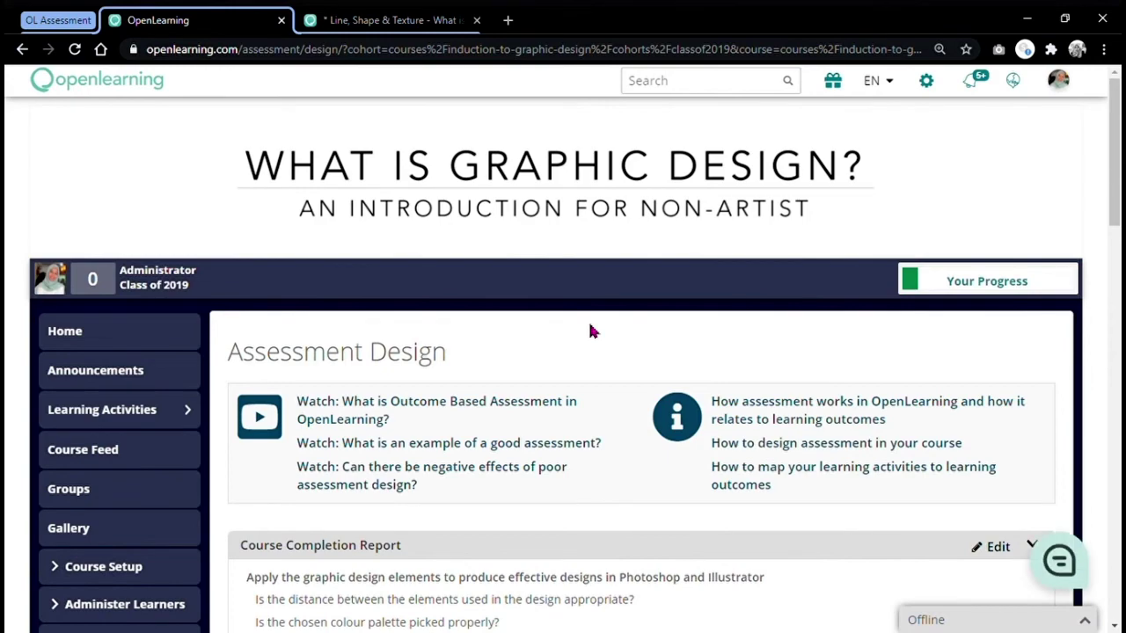
scroll(593, 339, down, 3)
scroll(594, 352, down, 9)
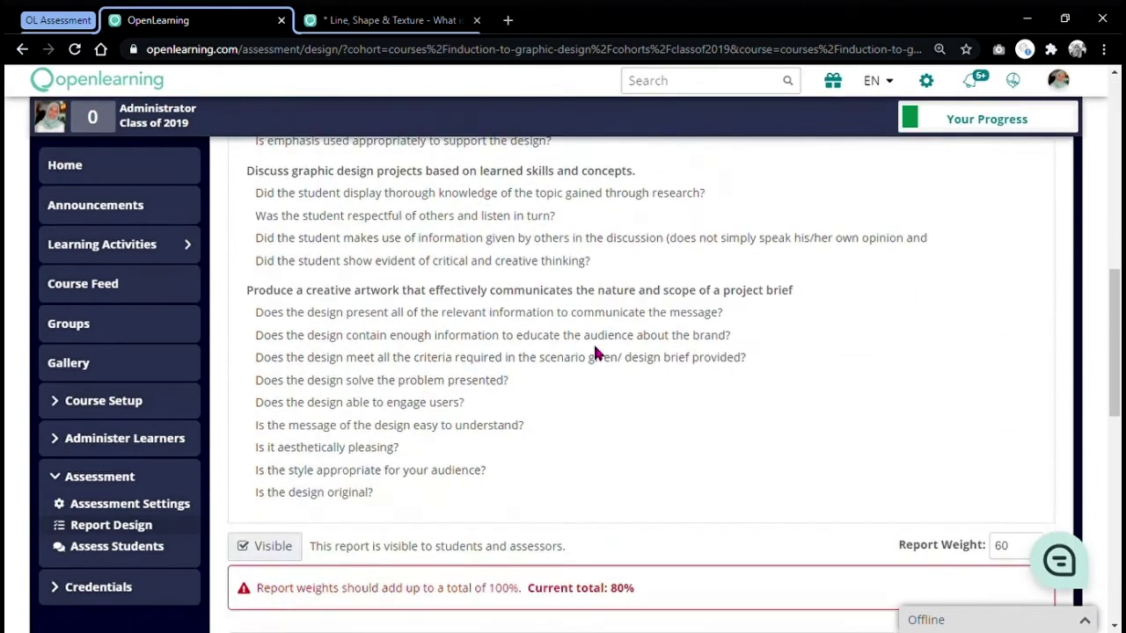
scroll(596, 355, up, 2)
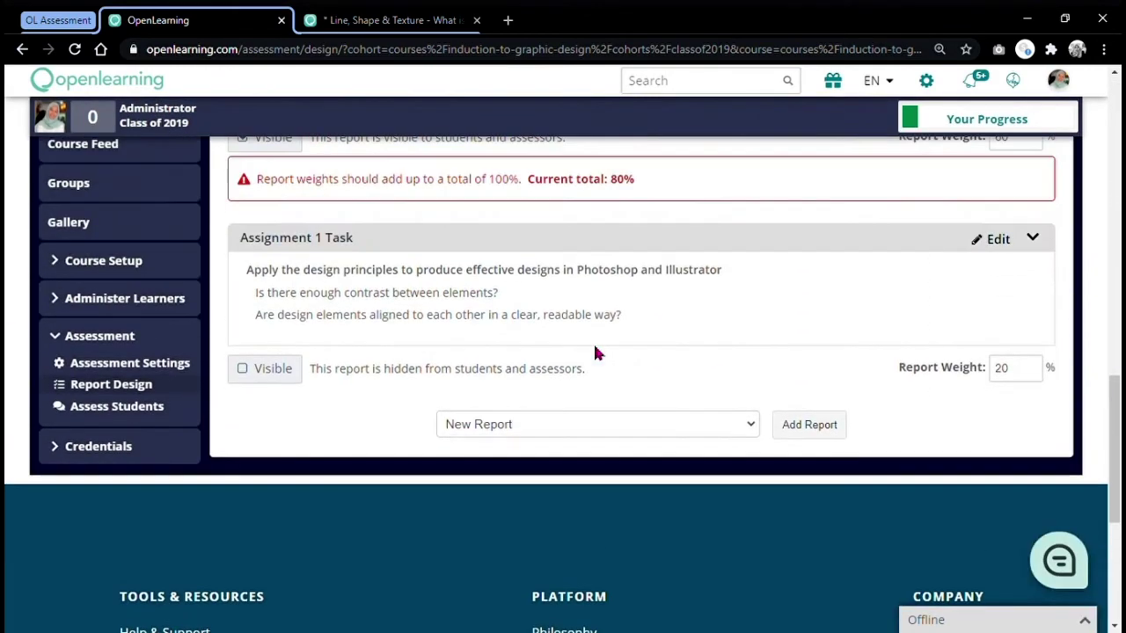
click(613, 433)
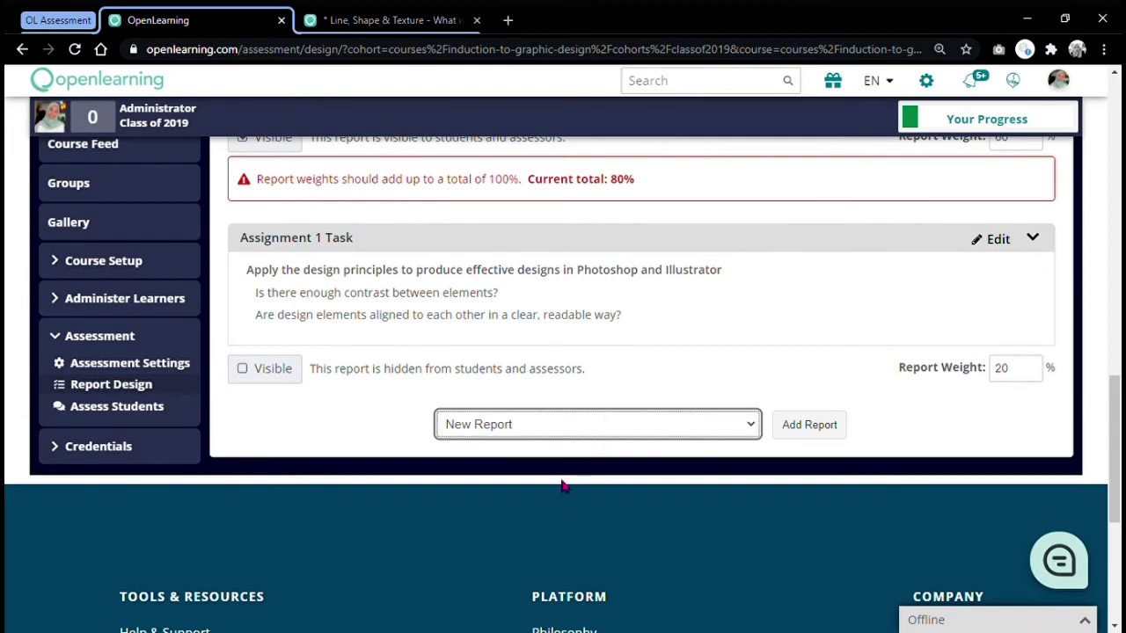
key(Down)
click(814, 426)
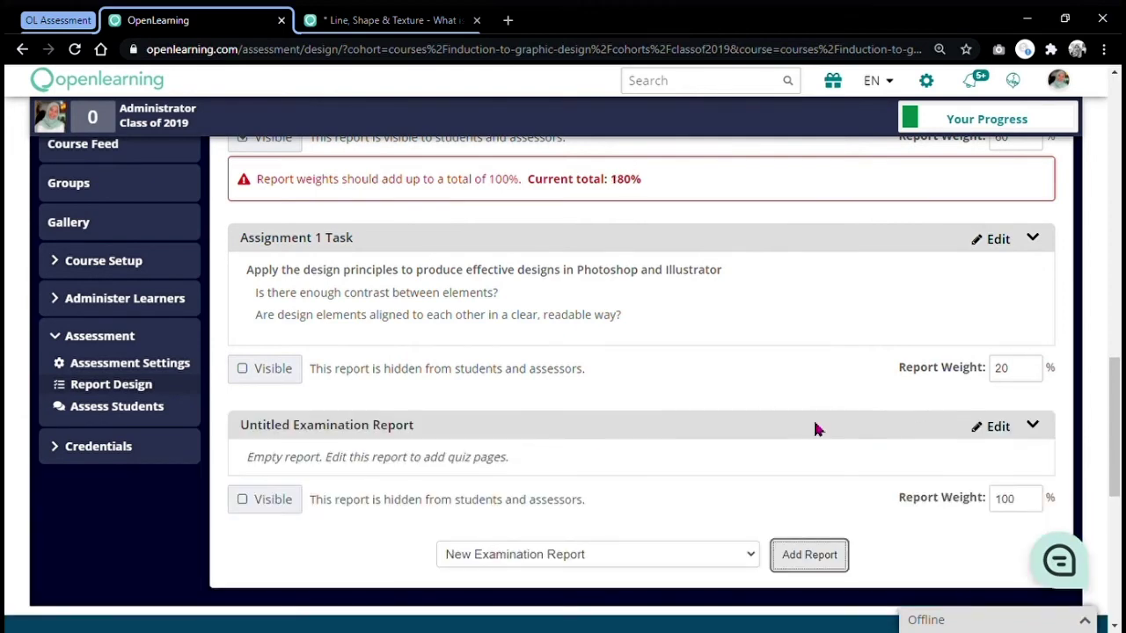
Set the report weight of the untitled examination report to 20%.
scroll(815, 428, down, 2)
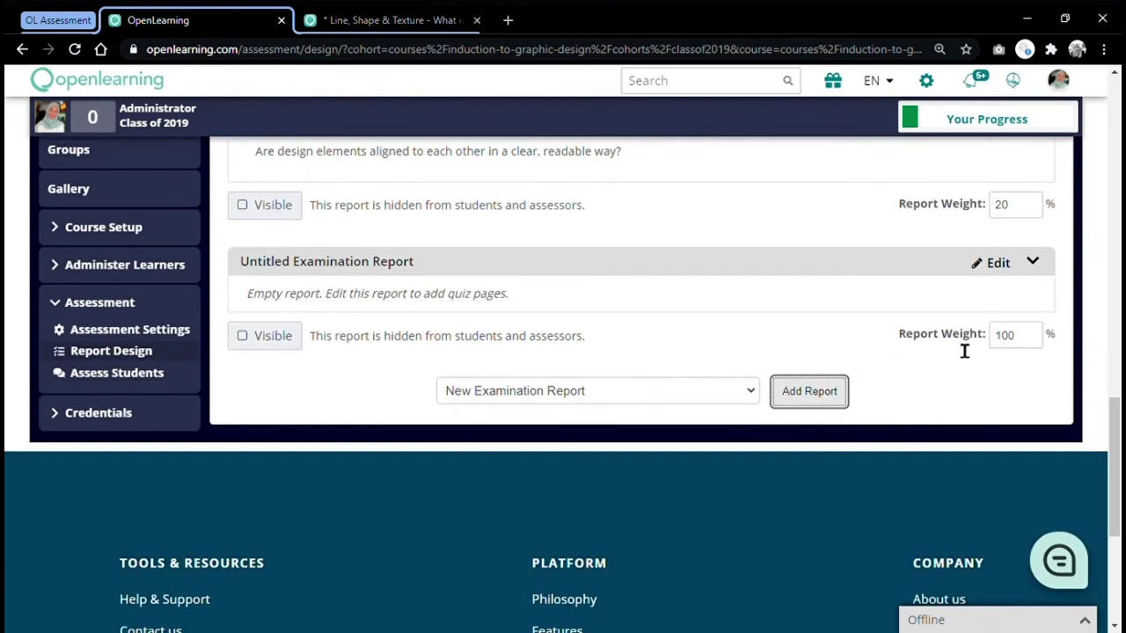
click(1003, 342)
double_click(1015, 348)
text(20)
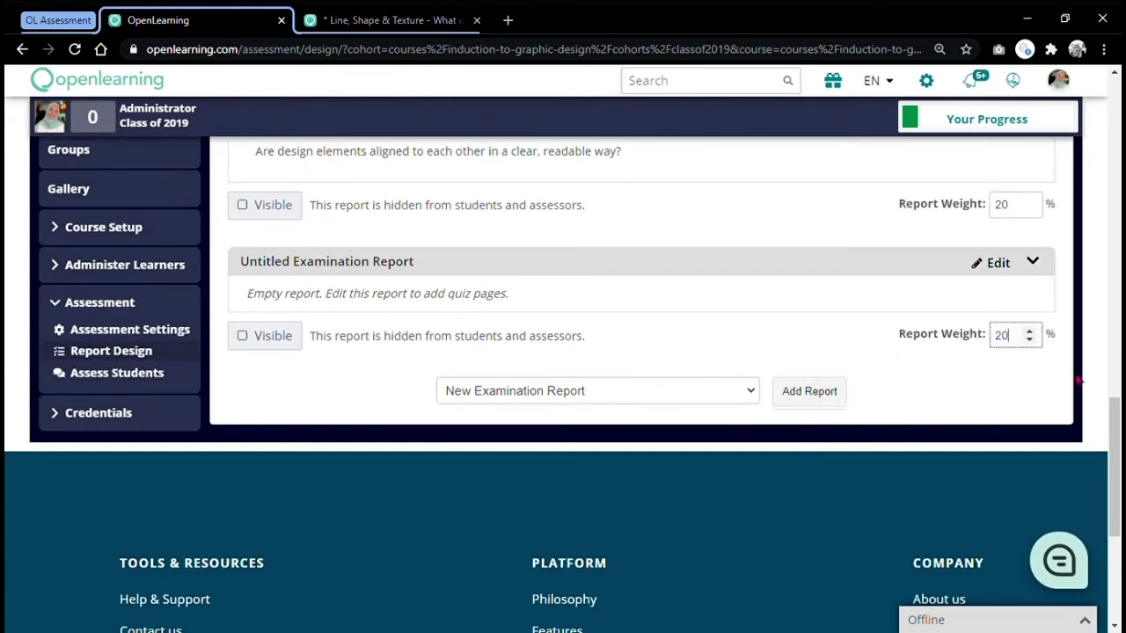
click(976, 384)
scroll(976, 384, down, 1)
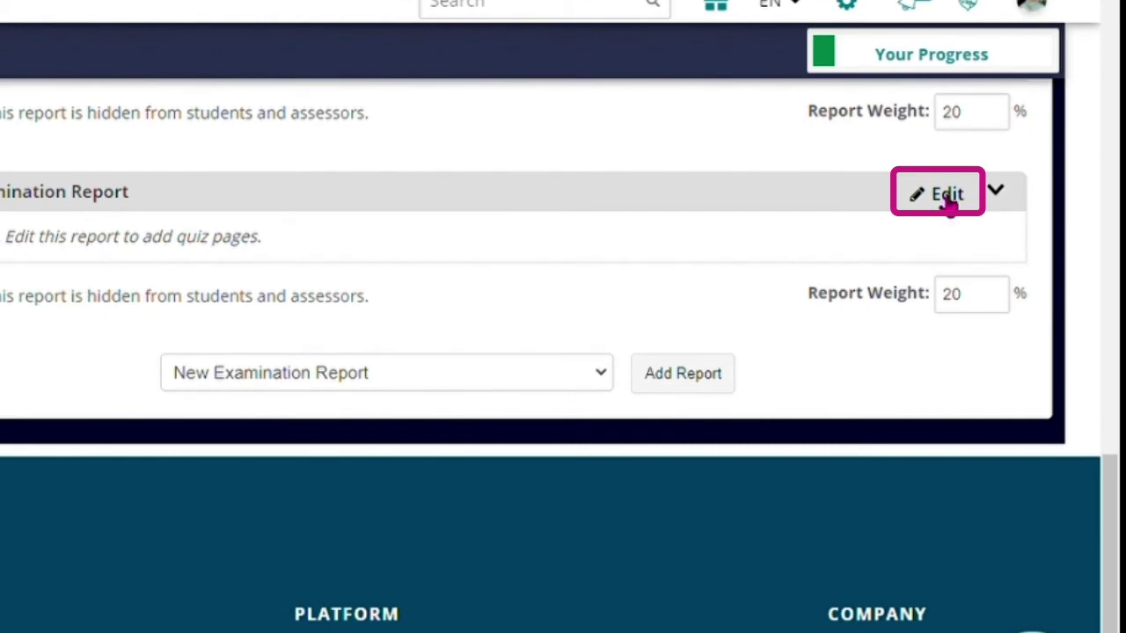
Open the untitled examination report for editing and title it Quiz 1.
click(949, 202)
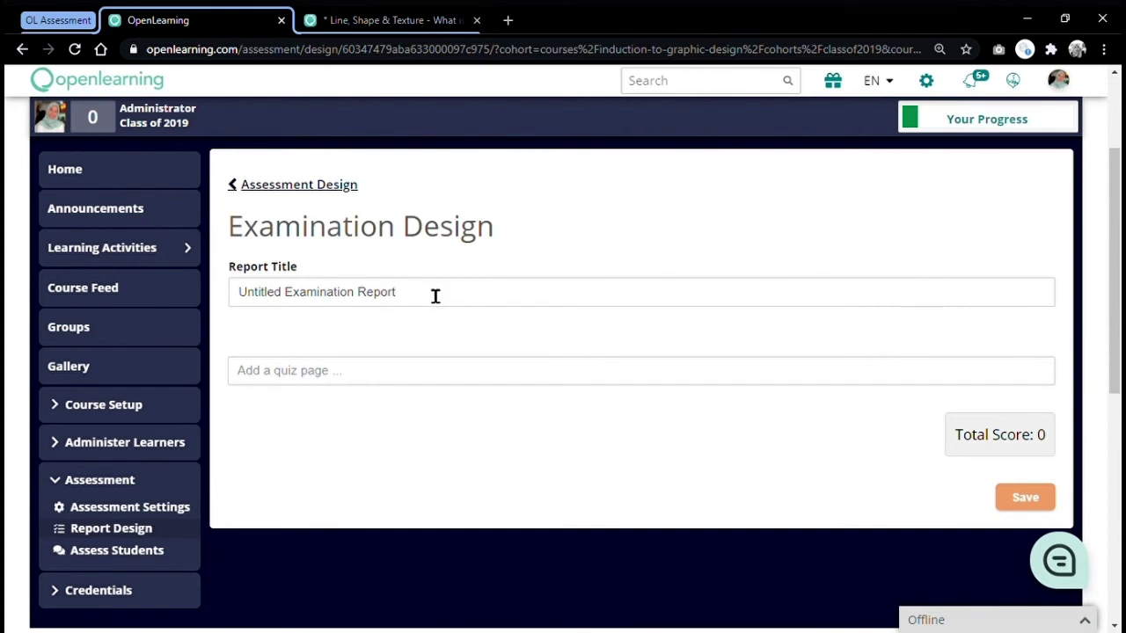
drag(448, 306, 216, 300)
text(Quiz 1)
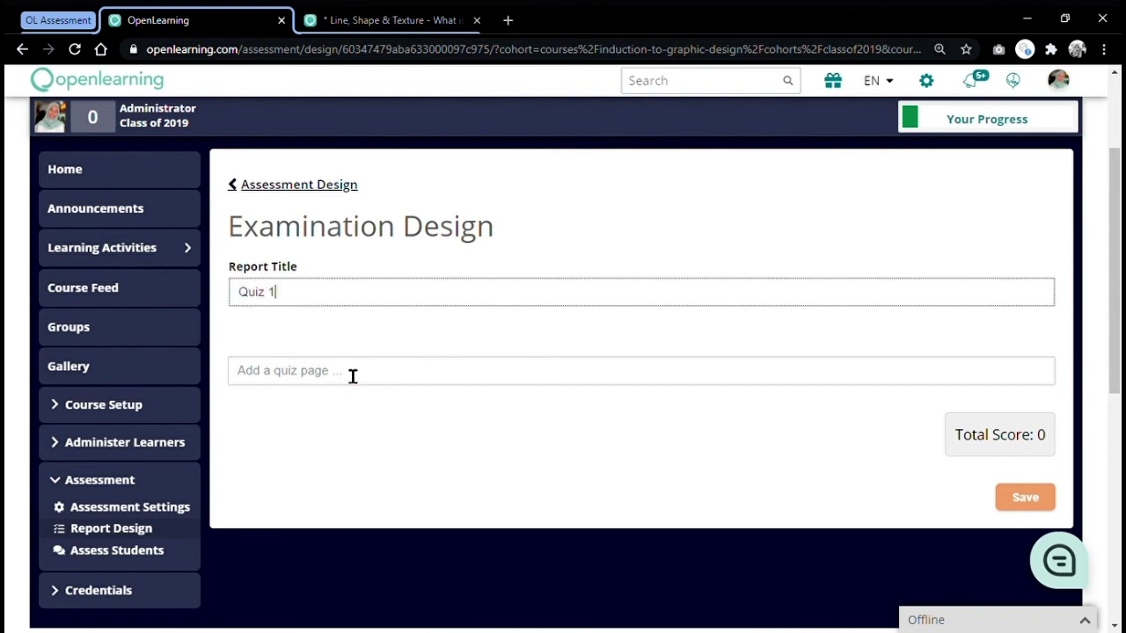
Find the Size & Space quiz page and add it to the Quiz 1 report.
click(377, 336)
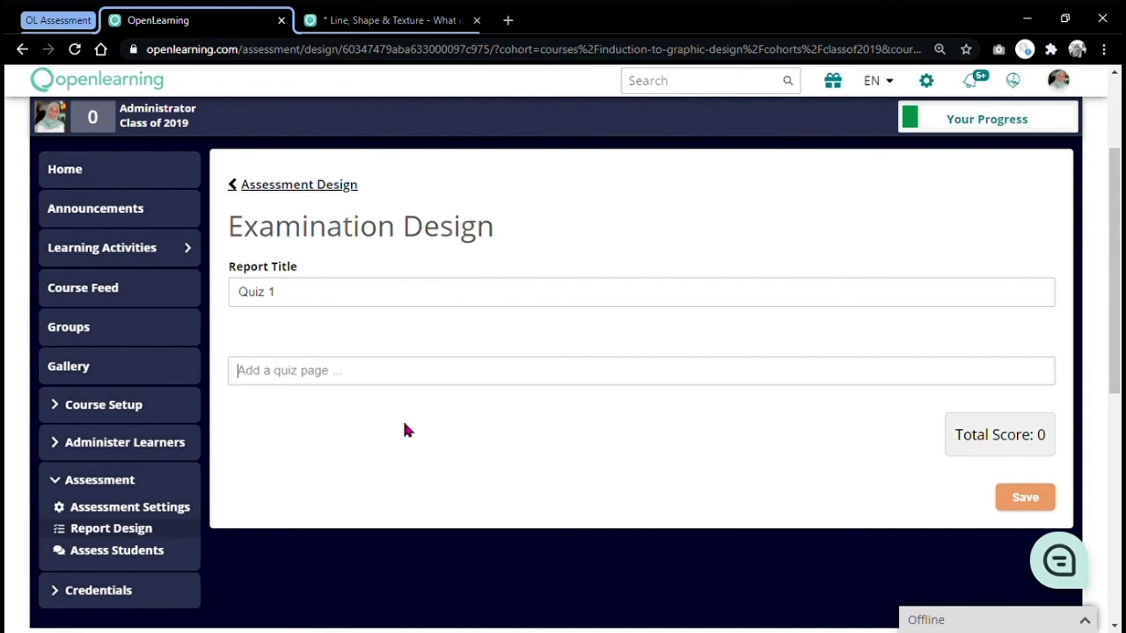
text(Size)
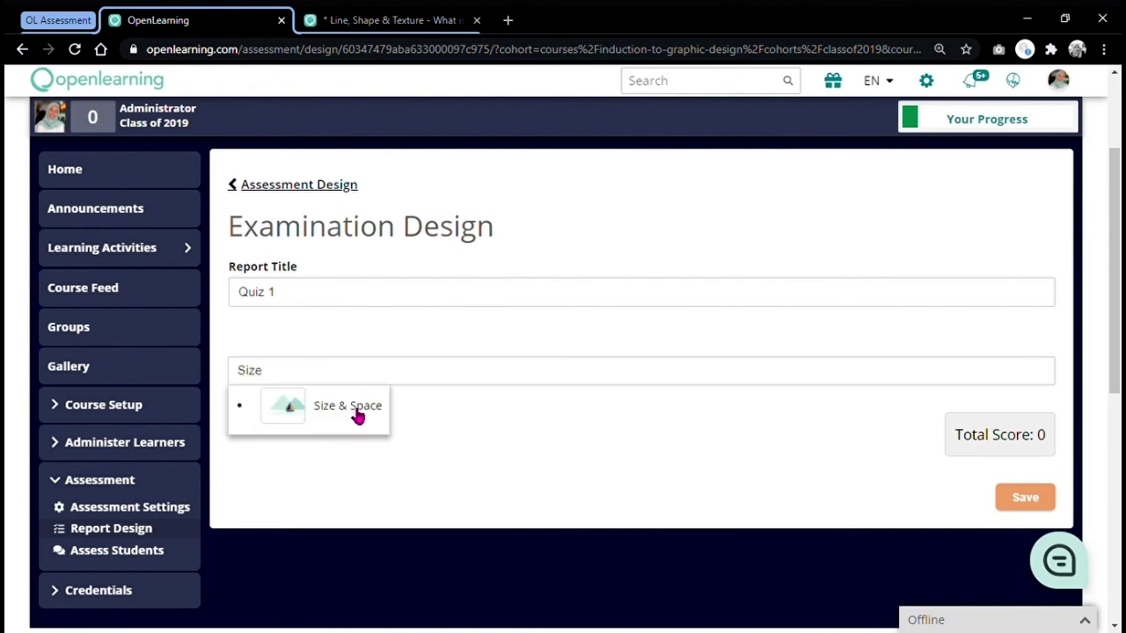
click(358, 416)
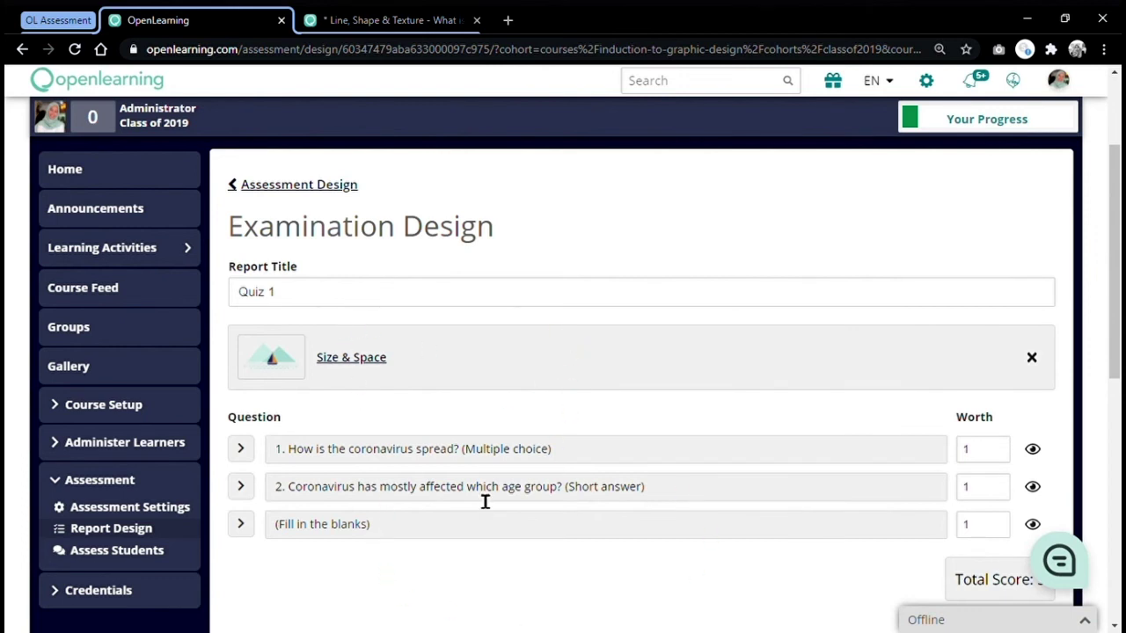
Set the worth of the short-answer question about the affected age group to 2 and save the report.
scroll(630, 372, down, 1)
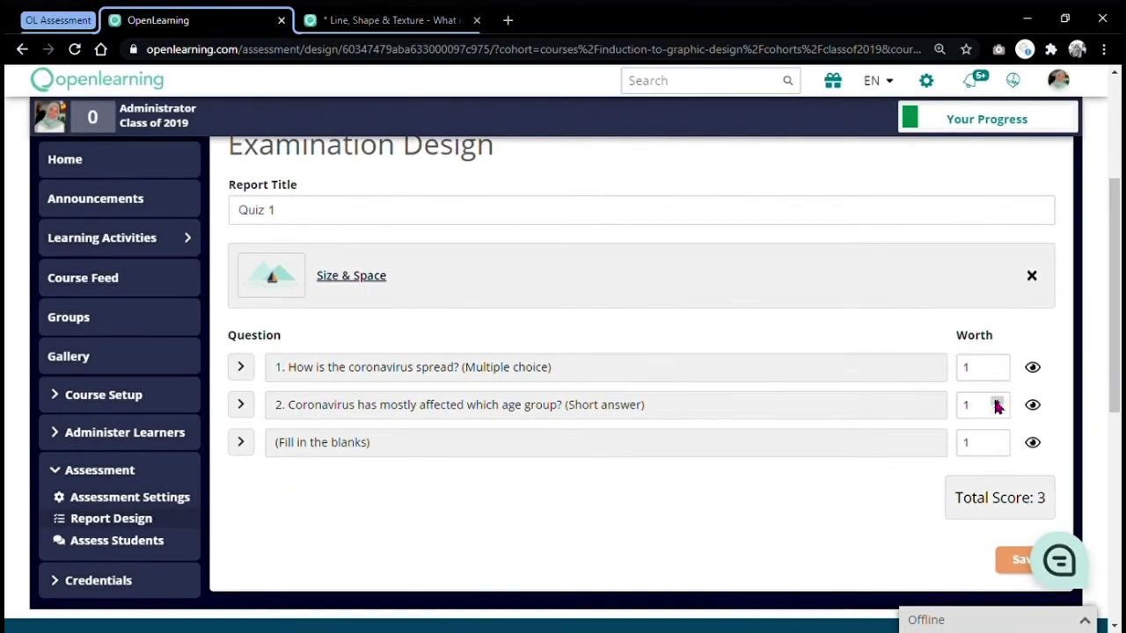
click(998, 402)
click(829, 482)
scroll(792, 264, down, 2)
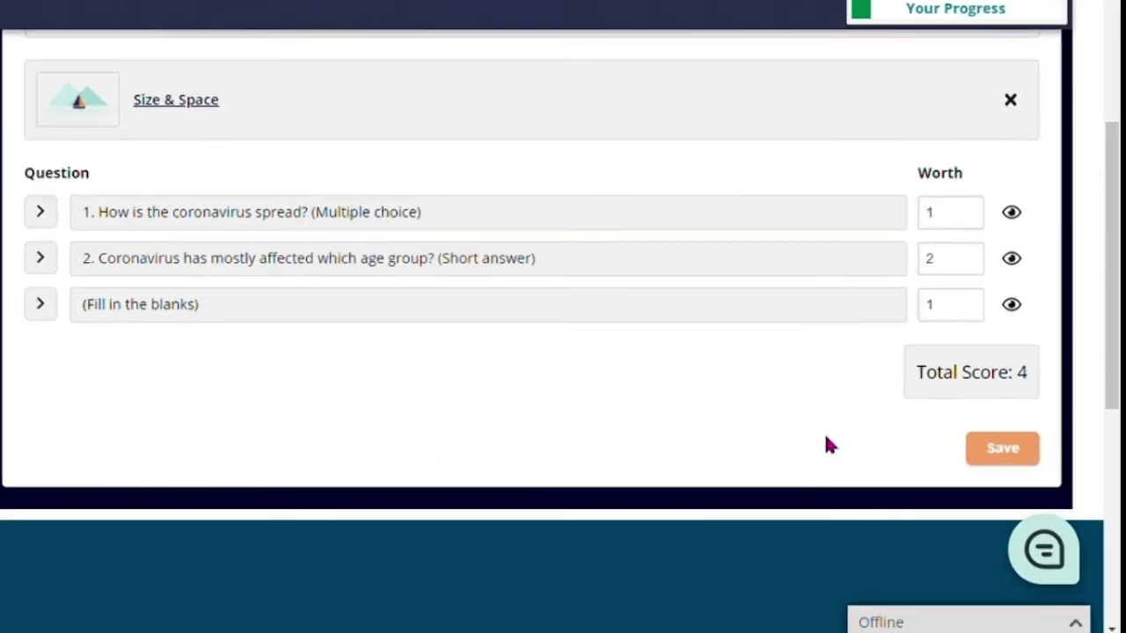
click(1013, 482)
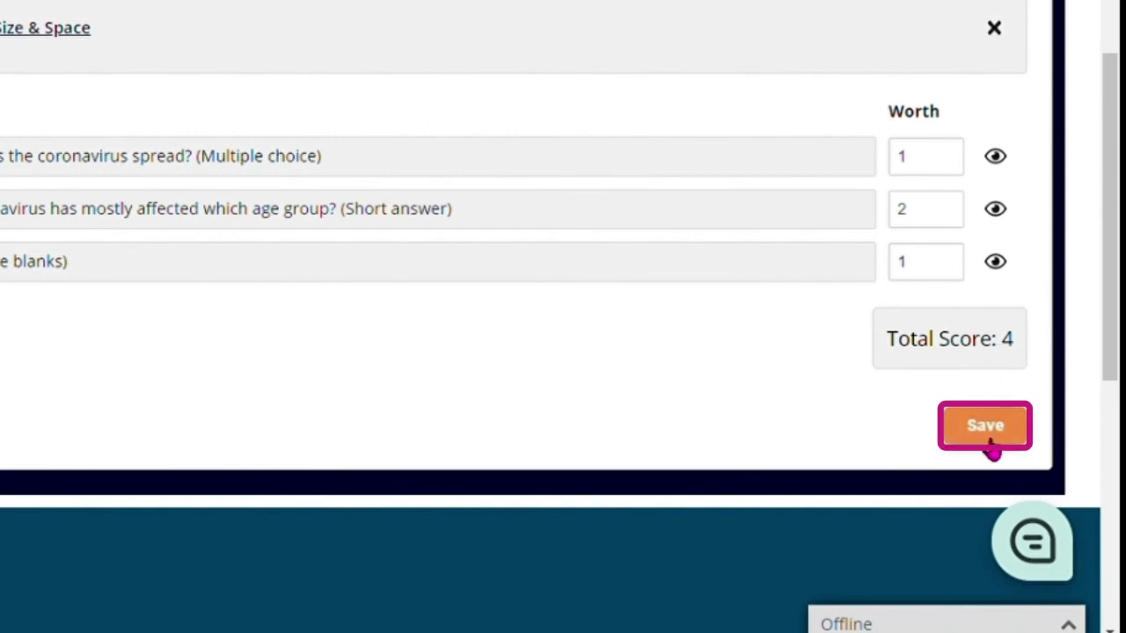